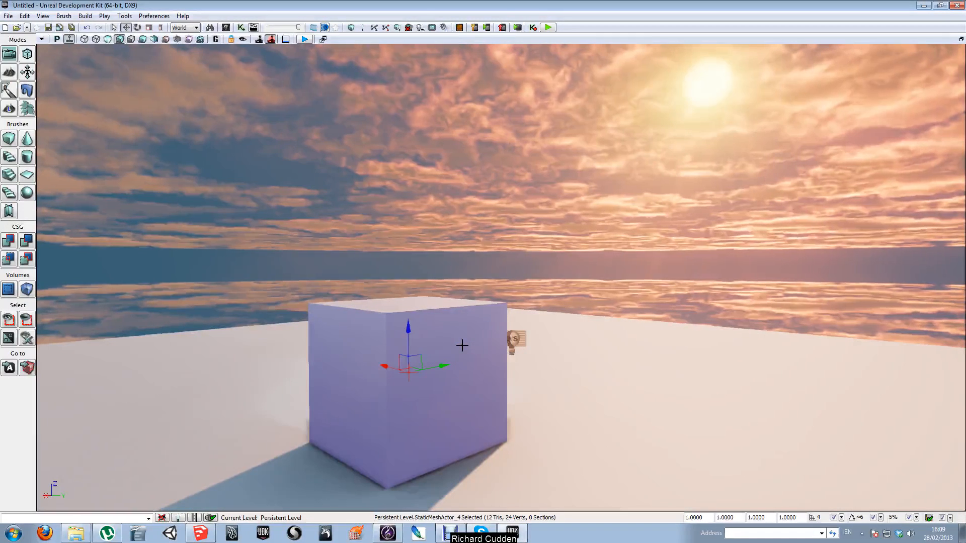
Step: Undo the placement of the cube and floor meshes, and create a new terrain at location 0, 0, 0 with 16 by 16 patches
{"action": "key", "text": "ctrl+z"}
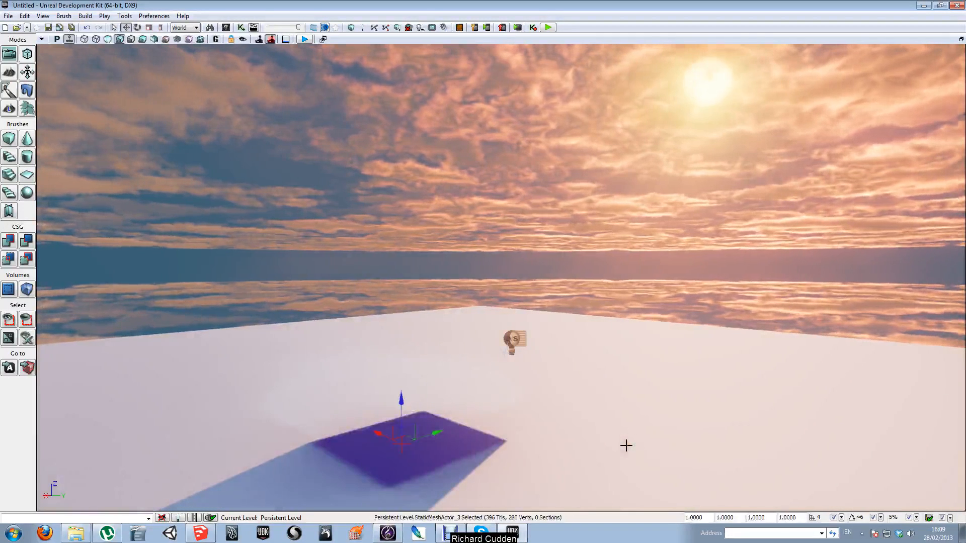
{"action": "key", "text": "ctrl+z"}
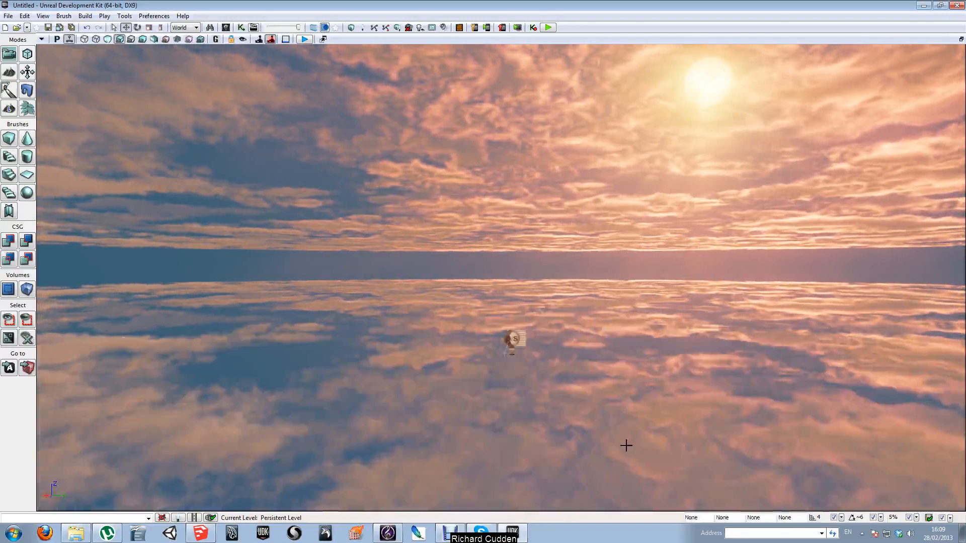
{"action": "left_click", "coordinate": [124, 16]}
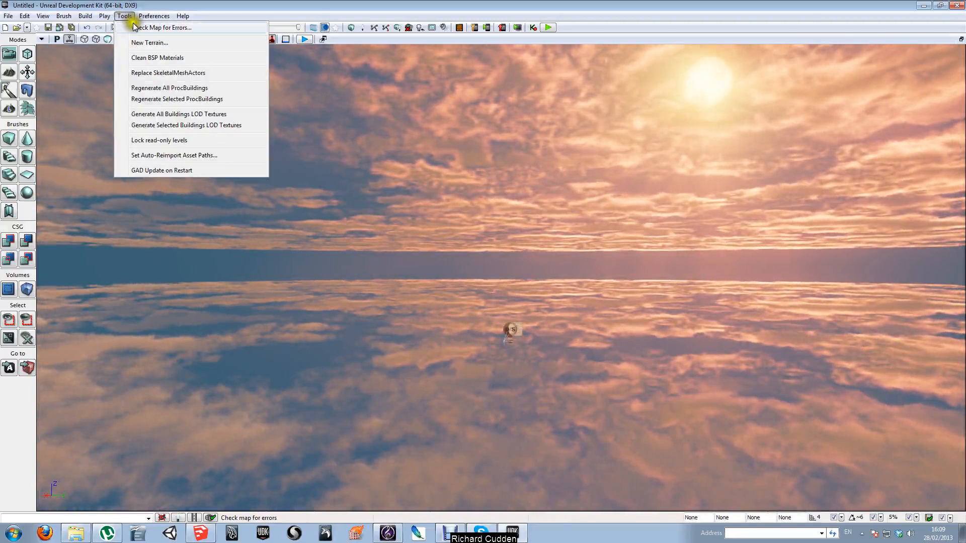
{"action": "left_click", "coordinate": [146, 43]}
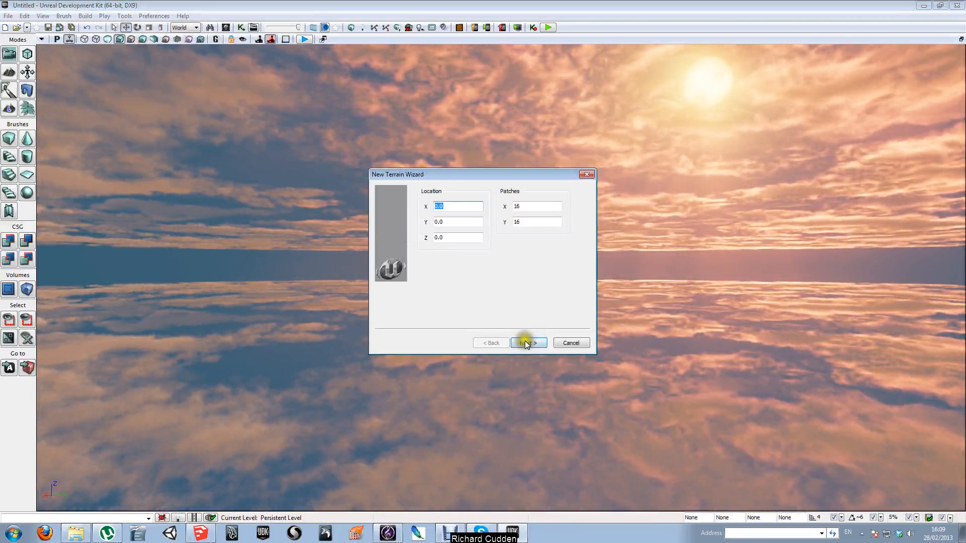
{"action": "left_click", "coordinate": [543, 346]}
{"action": "left_click", "coordinate": [543, 346]}
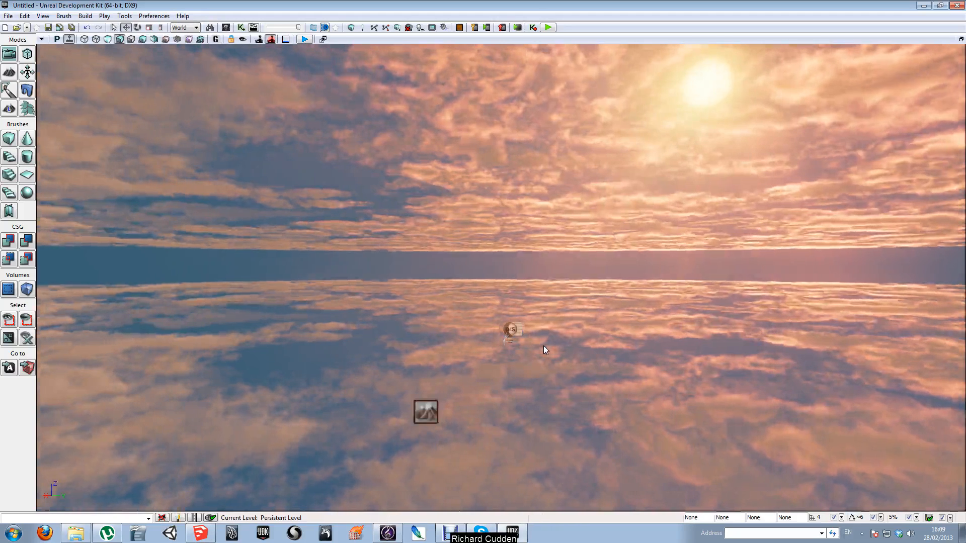
Step: Switch the viewport to game view and turn on the wireframe display of Terrain_0 through the terrain editor
{"action": "key", "text": "g"}
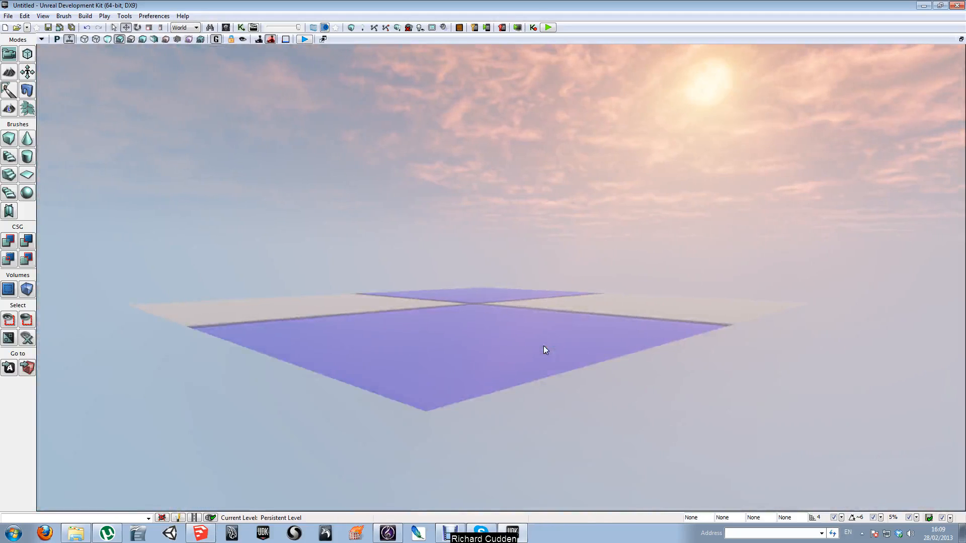
{"action": "scroll", "coordinate": [544, 346], "scroll_direction": "up", "scroll_amount": 2}
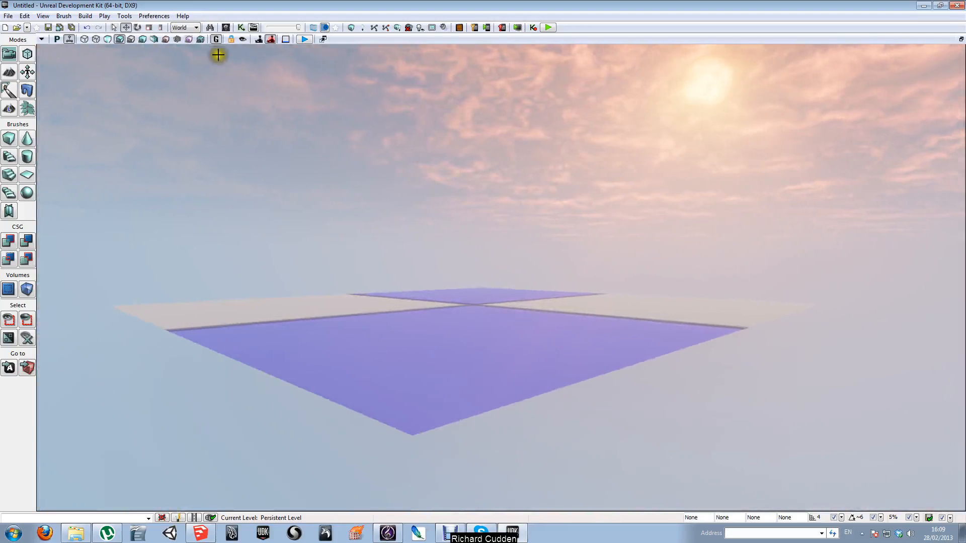
{"action": "left_click", "coordinate": [10, 73]}
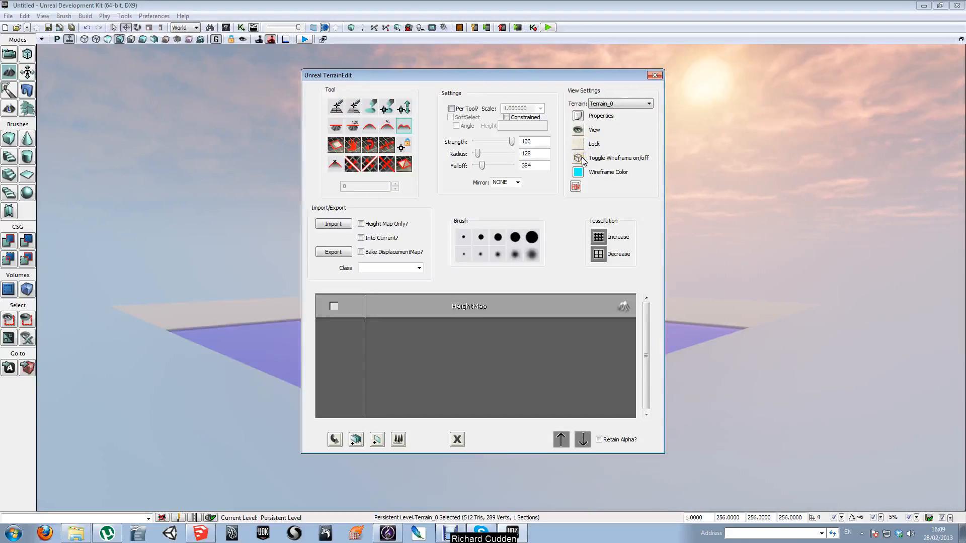
{"action": "left_click_drag", "start_coordinate": [579, 76], "coordinate": [831, 53]}
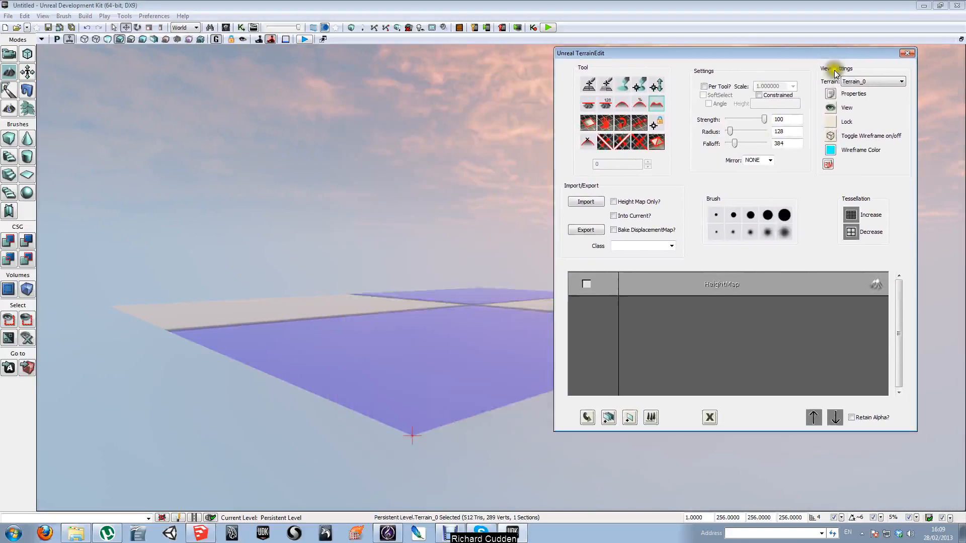
{"action": "left_click", "coordinate": [830, 137]}
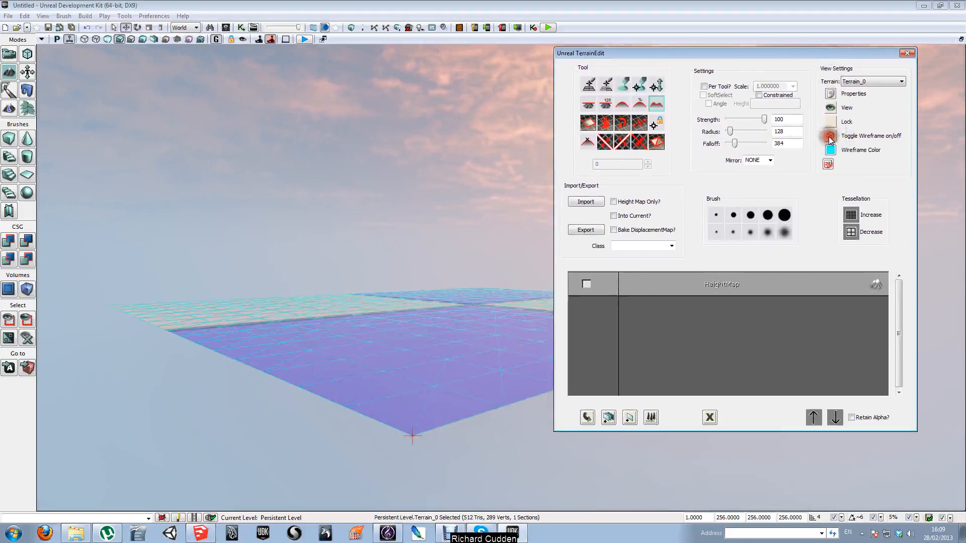
Step: Increase the tessellation of Terrain_0 twice
{"action": "left_click", "coordinate": [852, 216]}
{"action": "key", "text": "Return"}
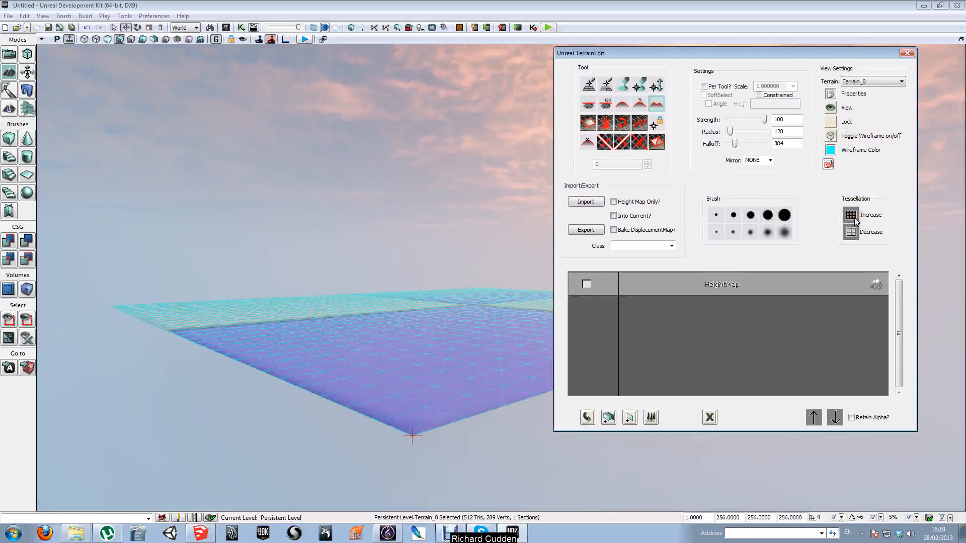
{"action": "left_click", "coordinate": [854, 218]}
{"action": "key", "text": "Return"}
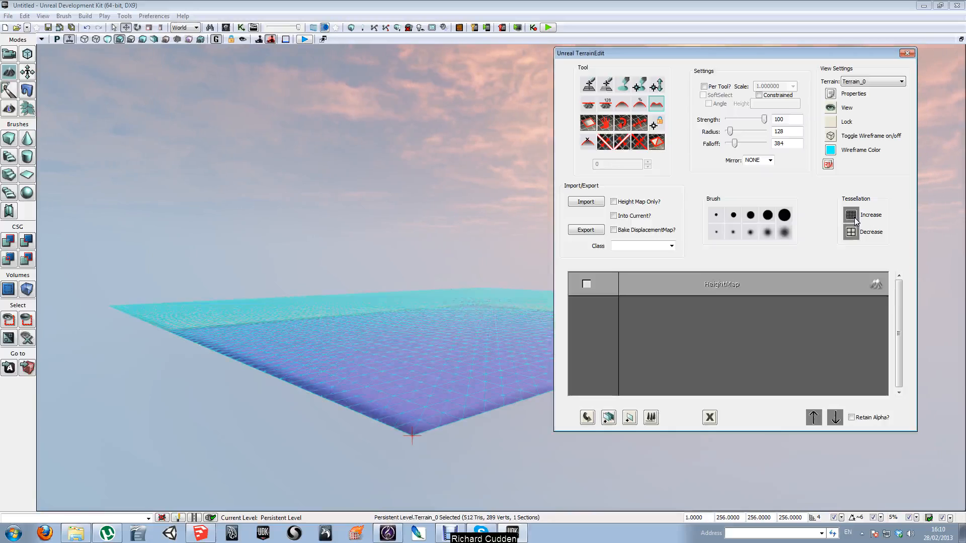
Step: Sculpt hills and dips across the terrain with the Paint tool, using a soft brush with radius 32 and falloff 64
{"action": "left_click", "coordinate": [751, 233]}
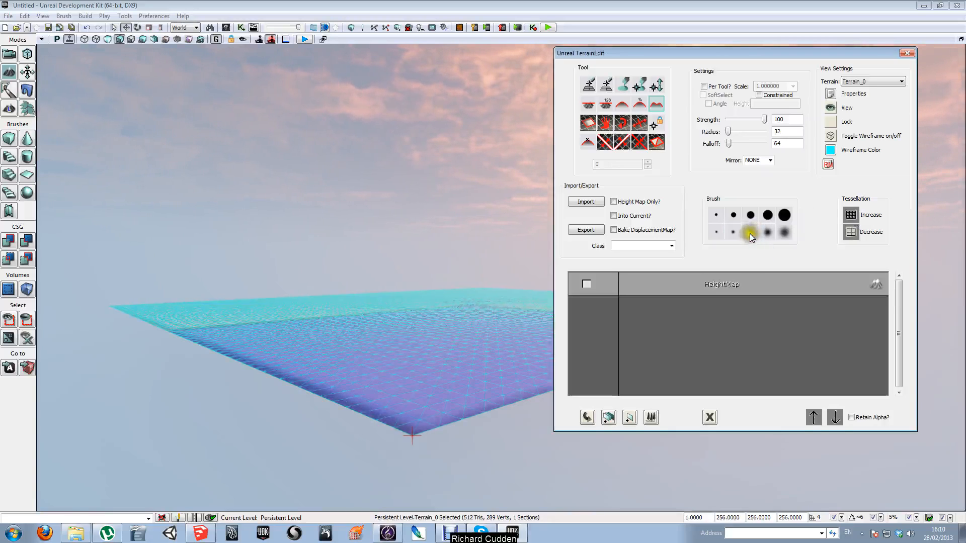
{"action": "left_click", "coordinate": [623, 86]}
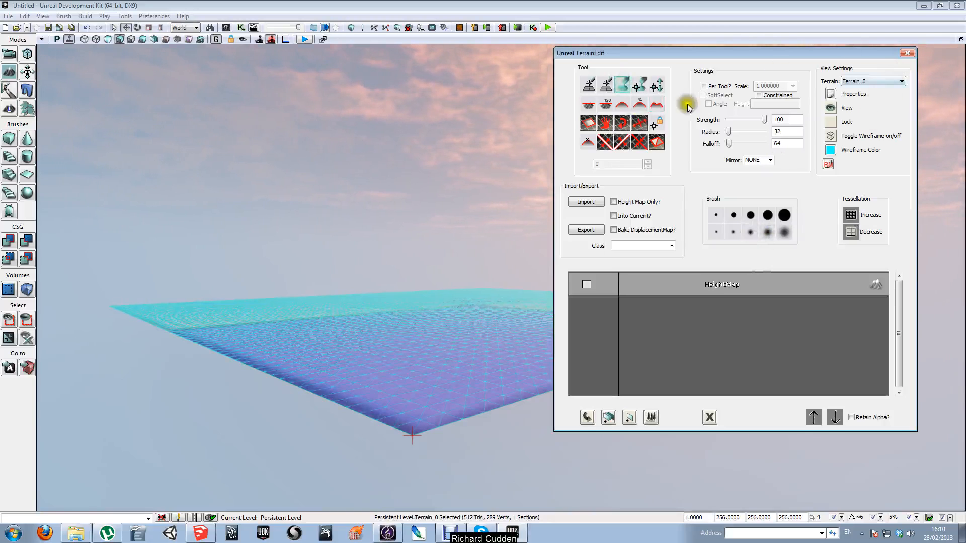
{"action": "mouse_move", "coordinate": [485, 289]}
{"action": "left_mouse_down", "text": "ctrl"}
{"action": "mouse_move", "coordinate": [411, 307]}
{"action": "mouse_move", "coordinate": [435, 340]}
{"action": "mouse_move", "coordinate": [403, 324]}
{"action": "mouse_move", "coordinate": [272, 302]}
{"action": "mouse_move", "coordinate": [204, 305]}
{"action": "mouse_move", "coordinate": [345, 371]}
{"action": "mouse_move", "coordinate": [393, 339]}
{"action": "mouse_move", "coordinate": [282, 309]}
{"action": "mouse_move", "coordinate": [497, 318]}
{"action": "mouse_move", "coordinate": [533, 309]}
{"action": "left_mouse_up", "text": "ctrl"}
{"action": "left_click_drag", "start_coordinate": [775, 54], "coordinate": [962, 206]}
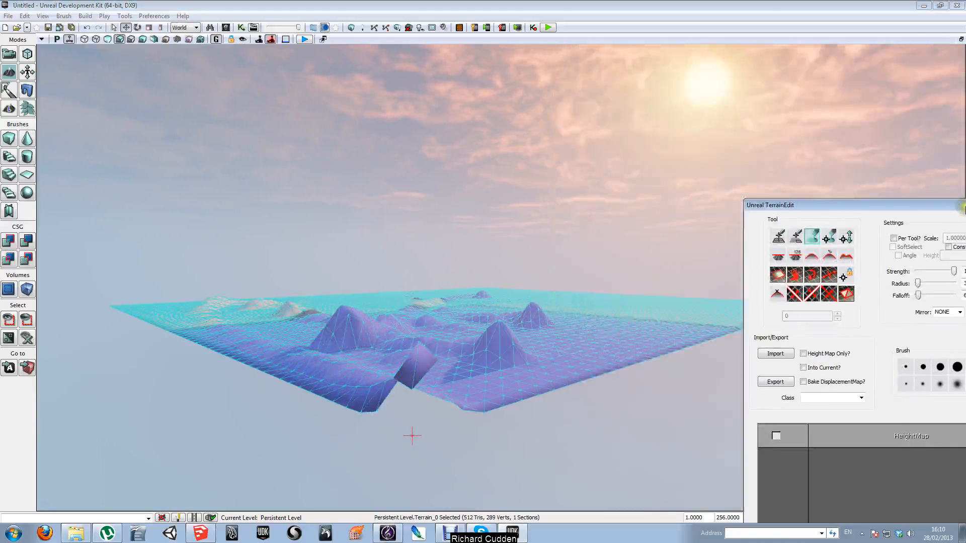
{"action": "mouse_move", "coordinate": [647, 320]}
{"action": "left_mouse_down", "text": "ctrl"}
{"action": "mouse_move", "coordinate": [579, 356]}
{"action": "mouse_move", "coordinate": [556, 295]}
{"action": "mouse_move", "coordinate": [502, 306]}
{"action": "mouse_move", "coordinate": [168, 306]}
{"action": "mouse_move", "coordinate": [479, 328]}
{"action": "mouse_move", "coordinate": [543, 361]}
{"action": "mouse_move", "coordinate": [638, 297]}
{"action": "mouse_move", "coordinate": [701, 318]}
{"action": "mouse_move", "coordinate": [650, 294]}
{"action": "mouse_move", "coordinate": [521, 285]}
{"action": "mouse_move", "coordinate": [409, 302]}
{"action": "left_mouse_up", "text": "ctrl"}
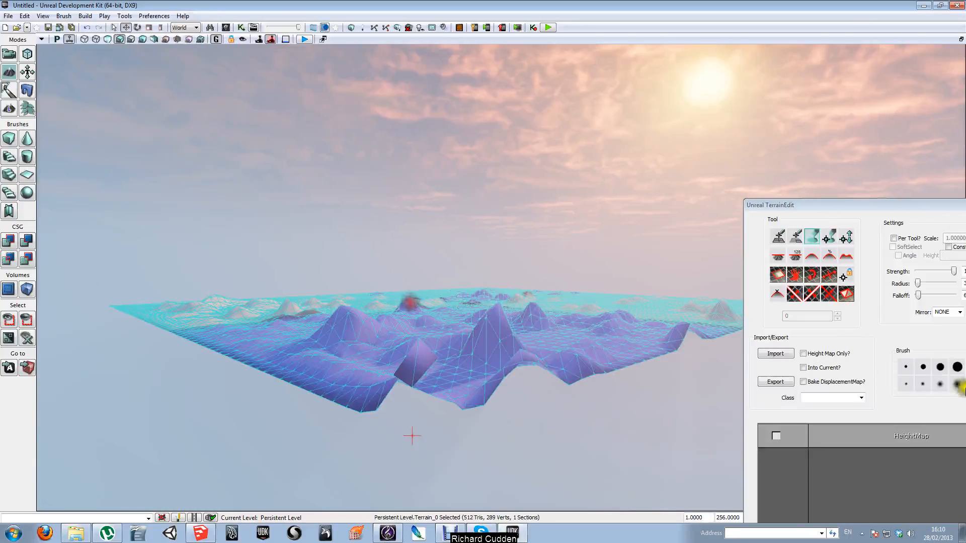
Step: Set the brush to radius 8 and falloff 32, and reshape the tall peak near the front with the Paint Vertex tool
{"action": "left_click", "coordinate": [924, 384]}
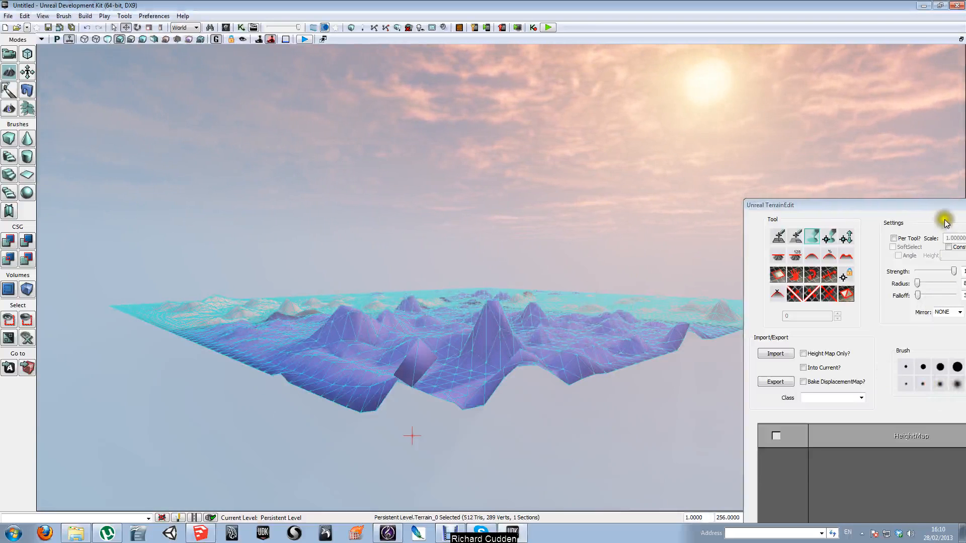
{"action": "left_click_drag", "start_coordinate": [936, 201], "coordinate": [925, 43]}
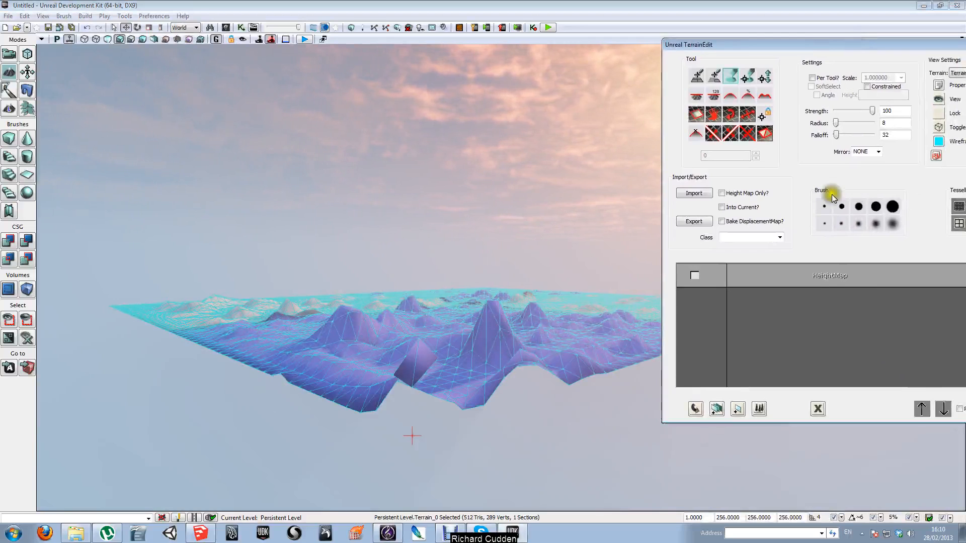
{"action": "left_click", "coordinate": [749, 75]}
{"action": "mouse_move", "coordinate": [528, 304]}
{"action": "left_mouse_down", "text": "ctrl"}
{"action": "mouse_move", "coordinate": [529, 312]}
{"action": "mouse_move", "coordinate": [508, 308]}
{"action": "mouse_move", "coordinate": [514, 356]}
{"action": "left_mouse_up", "text": "ctrl"}
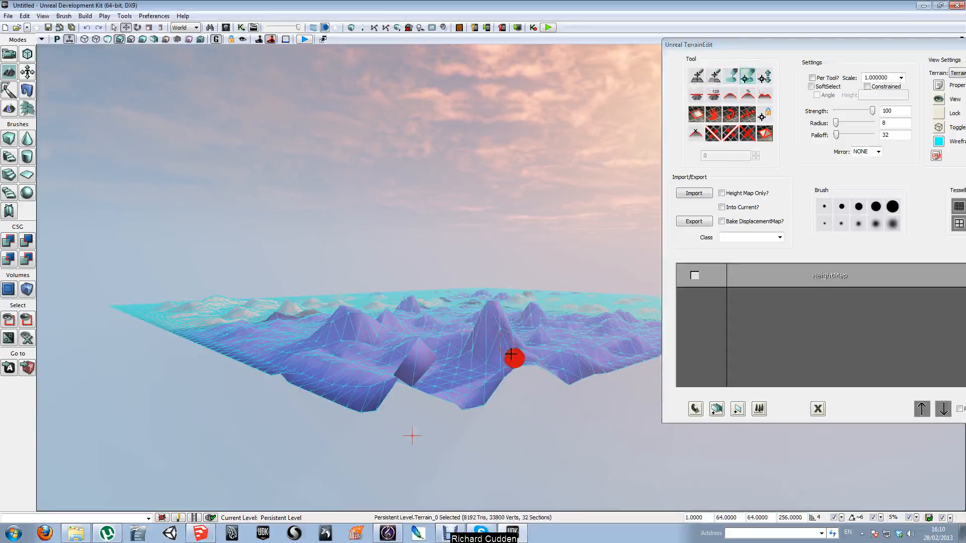
Step: Flatten the terrain around the front hills into a raised plateau with the Flatten tool
{"action": "left_click", "coordinate": [765, 78]}
{"action": "left_click", "coordinate": [700, 97]}
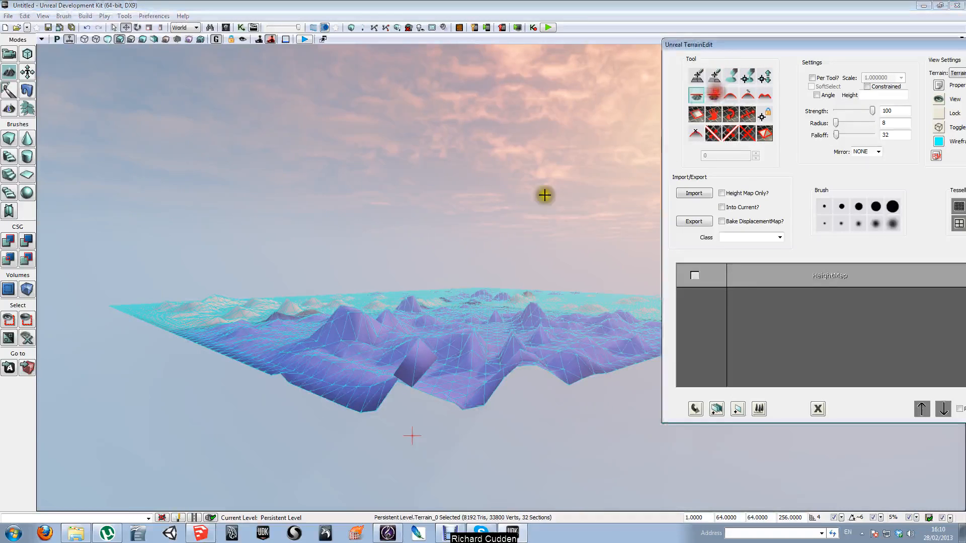
{"action": "mouse_move", "coordinate": [366, 313]}
{"action": "left_mouse_down", "text": "ctrl"}
{"action": "mouse_move", "coordinate": [375, 327]}
{"action": "mouse_move", "coordinate": [475, 327]}
{"action": "left_mouse_up", "text": "ctrl"}
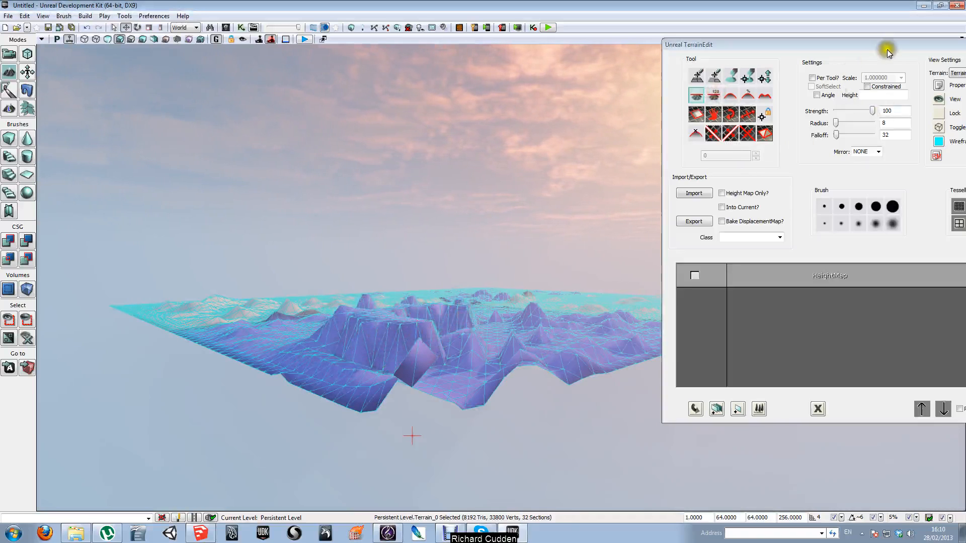
{"action": "left_click_drag", "start_coordinate": [889, 41], "coordinate": [822, 62]}
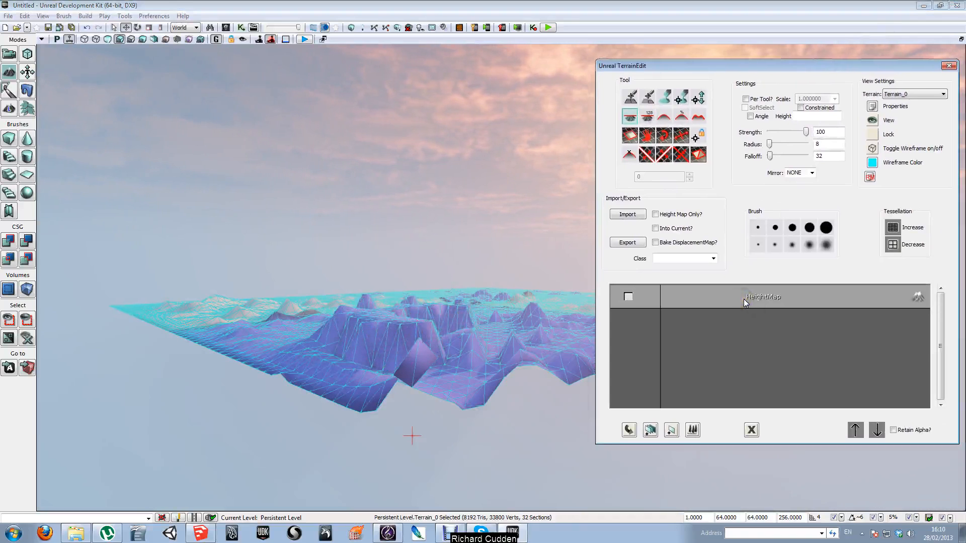
{"action": "right_click", "coordinate": [740, 312]}
{"action": "left_click", "coordinate": [748, 318]}
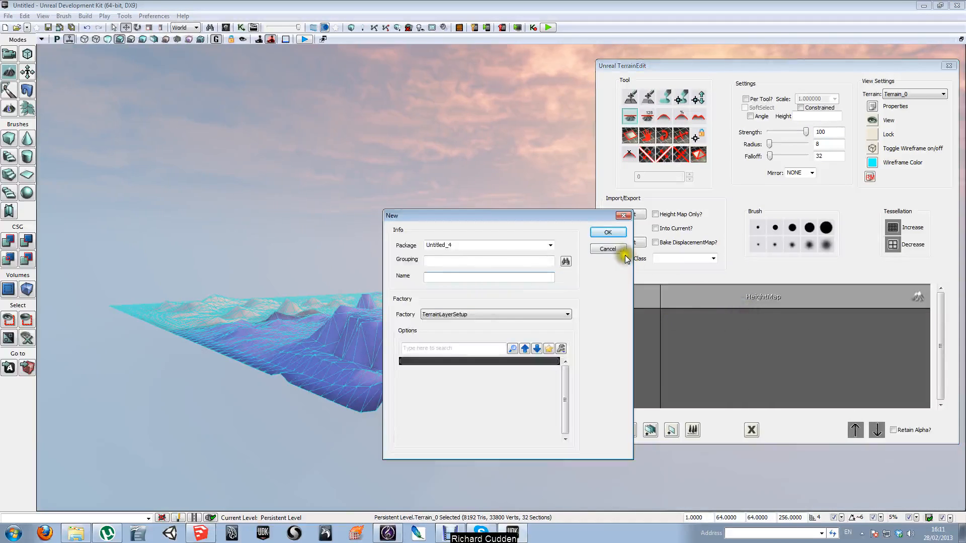
{"action": "left_click", "coordinate": [624, 253]}
Step: Create a new terrain setup layer named Stone in the Untitled_4 package
{"action": "right_click", "coordinate": [726, 313]}
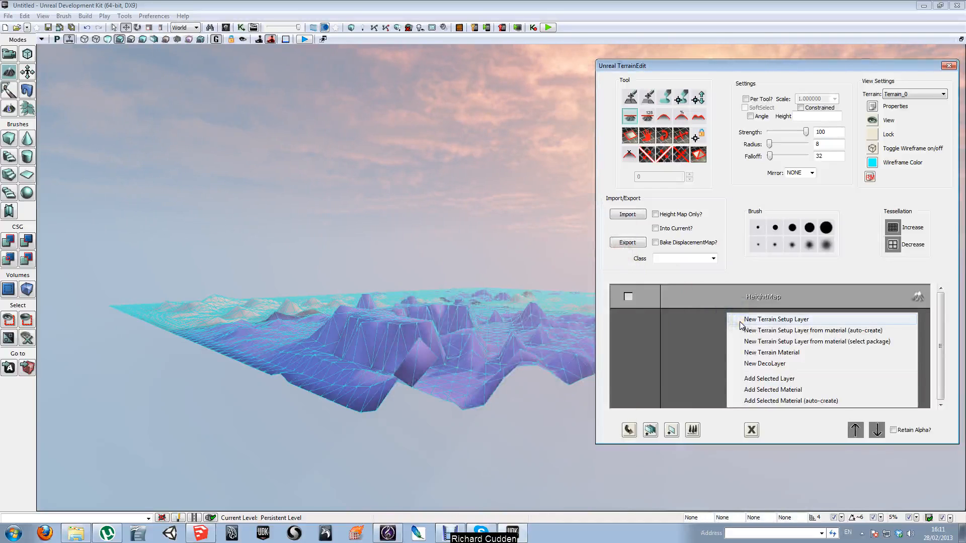
{"action": "left_click", "coordinate": [740, 322]}
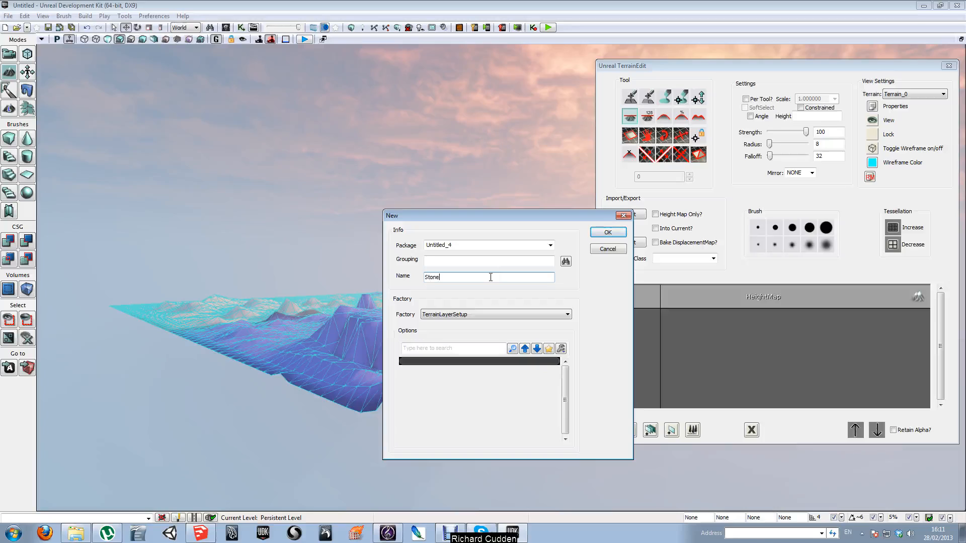
{"action": "key", "text": "Return"}
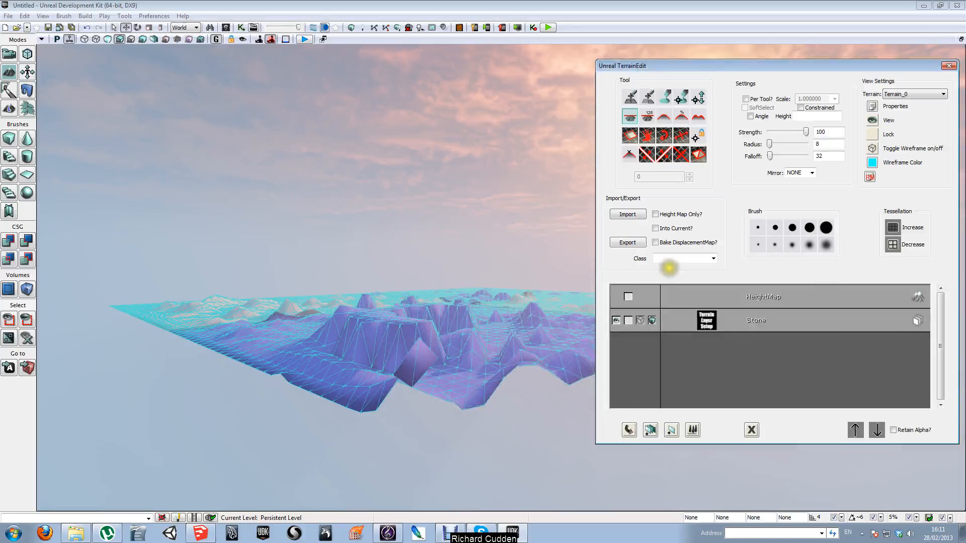
Step: Create a new terrain material named Stone1 in the Untitled_4 package for the Stone layer
{"action": "right_click", "coordinate": [742, 326]}
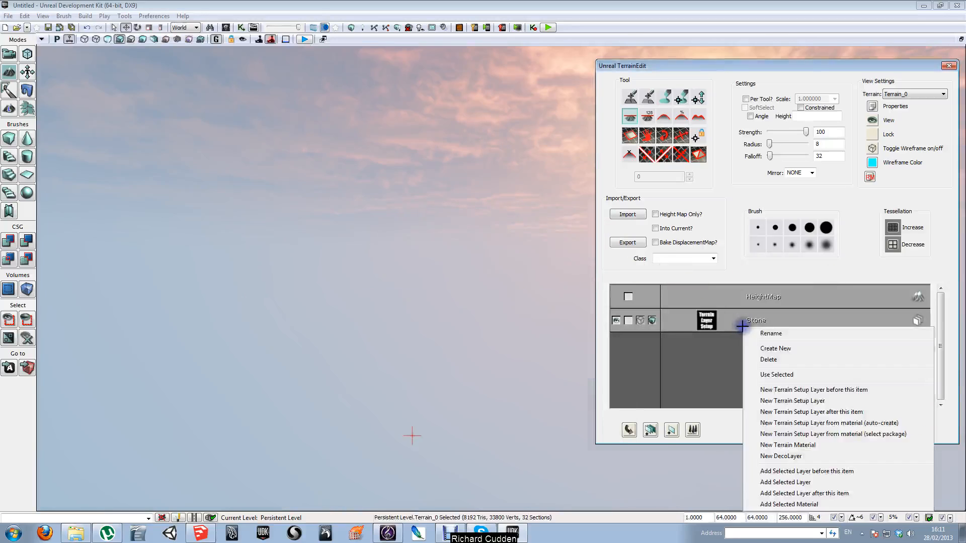
{"action": "left_click", "coordinate": [788, 445]}
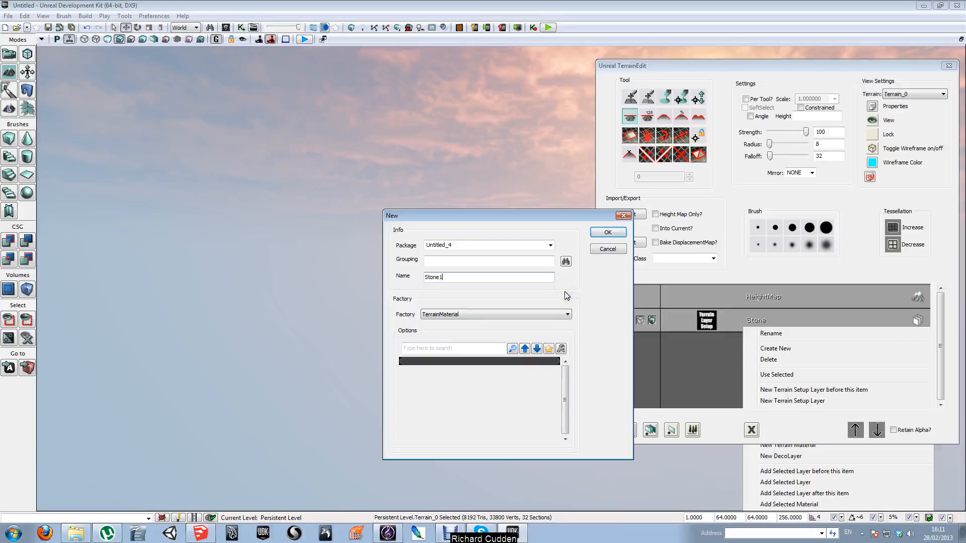
{"action": "key", "text": "Return"}
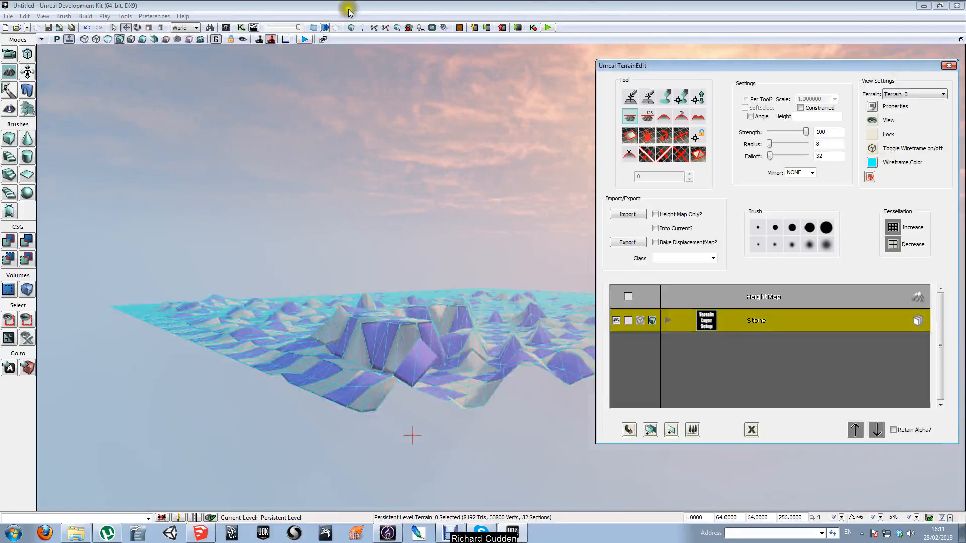
Step: Open the properties of the Stone1 terrain material from the Content Browser
{"action": "left_click", "coordinate": [226, 28]}
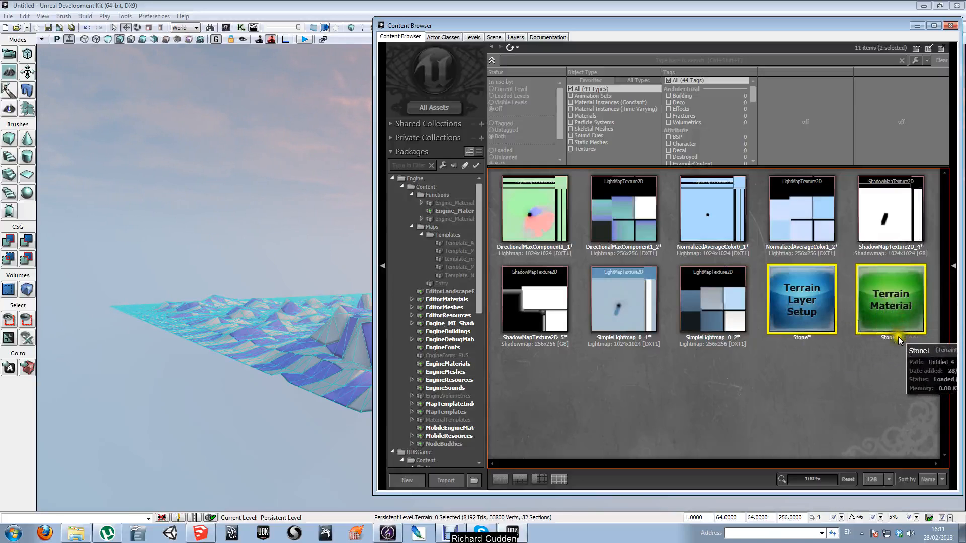
{"action": "left_click", "coordinate": [898, 320]}
{"action": "double_click", "coordinate": [898, 320]}
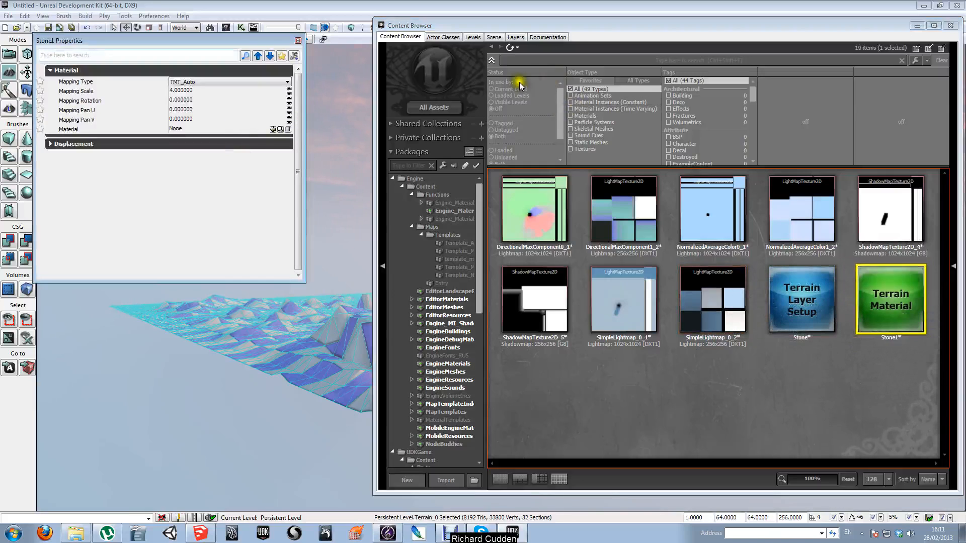
Step: Search all assets for "M_Co", restricting the object type to Materials
{"action": "left_click", "coordinate": [436, 108]}
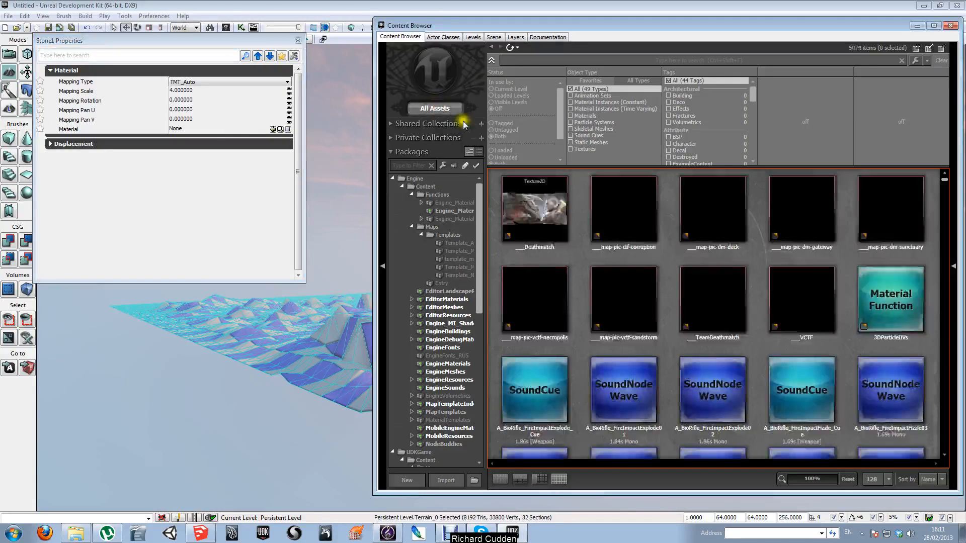
{"action": "left_click", "coordinate": [571, 115]}
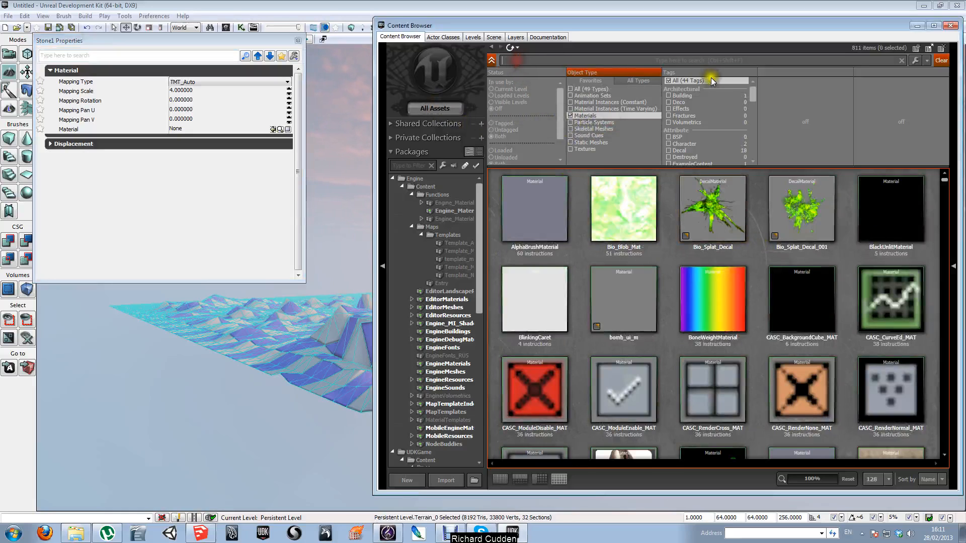
{"action": "type", "text": "M"}
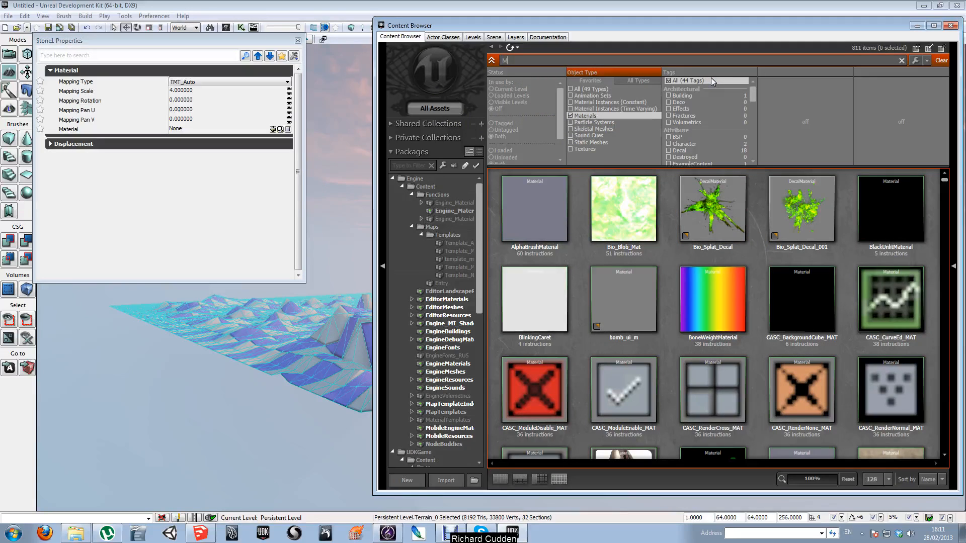
{"action": "type", "text": "_Co"}
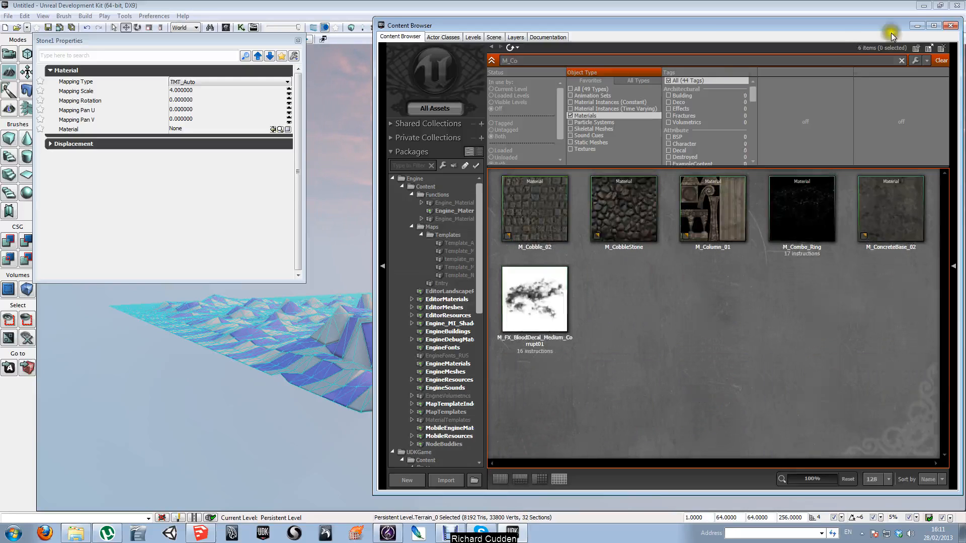
Step: Assign the M_CobbleStone material to the Stone1 terrain material, and close its properties and the Content Browser
{"action": "left_click", "coordinate": [624, 216]}
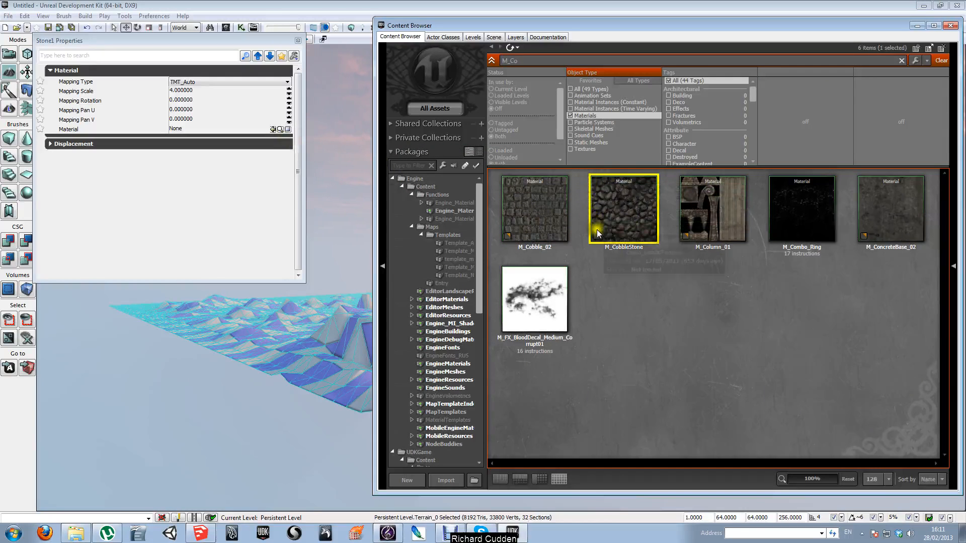
{"action": "left_click", "coordinate": [273, 130]}
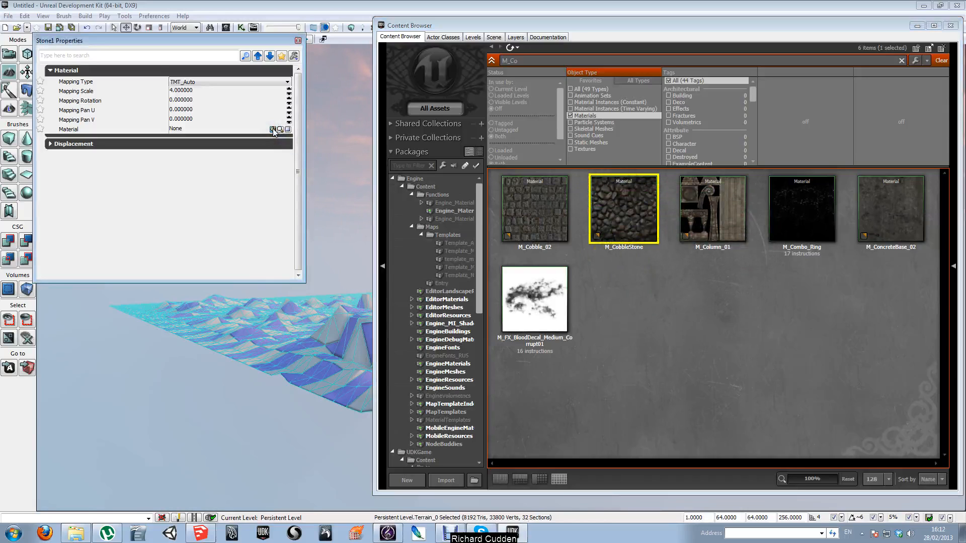
{"action": "left_click", "coordinate": [273, 130]}
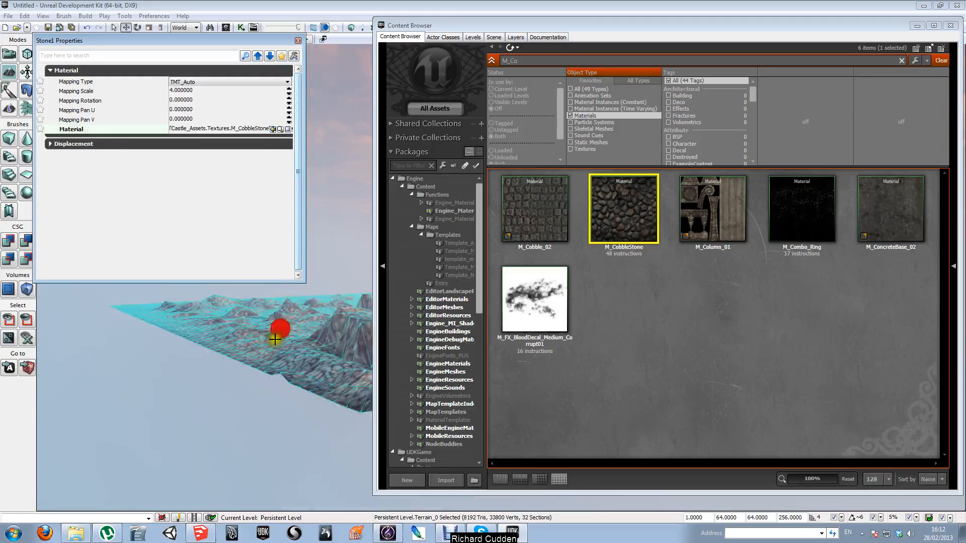
{"action": "left_click", "coordinate": [300, 41]}
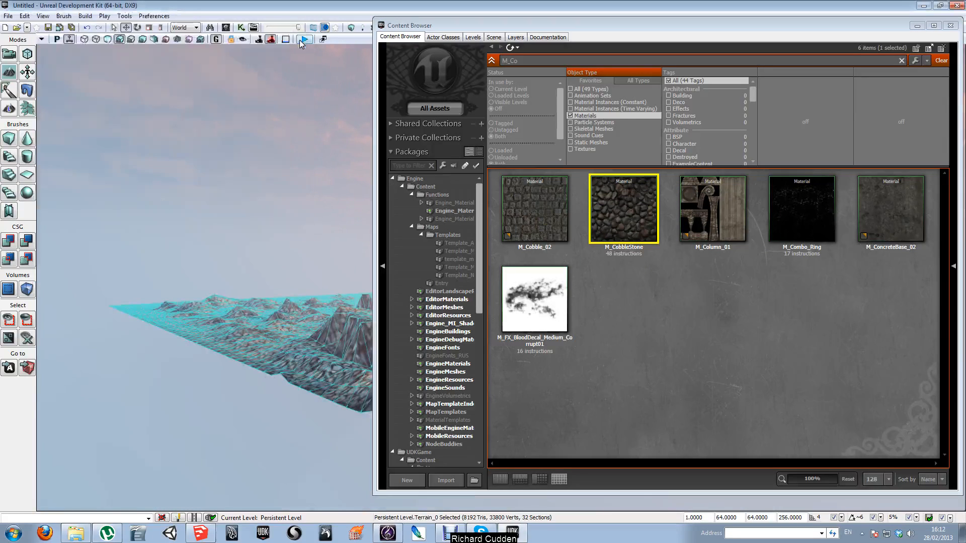
{"action": "left_click", "coordinate": [950, 25]}
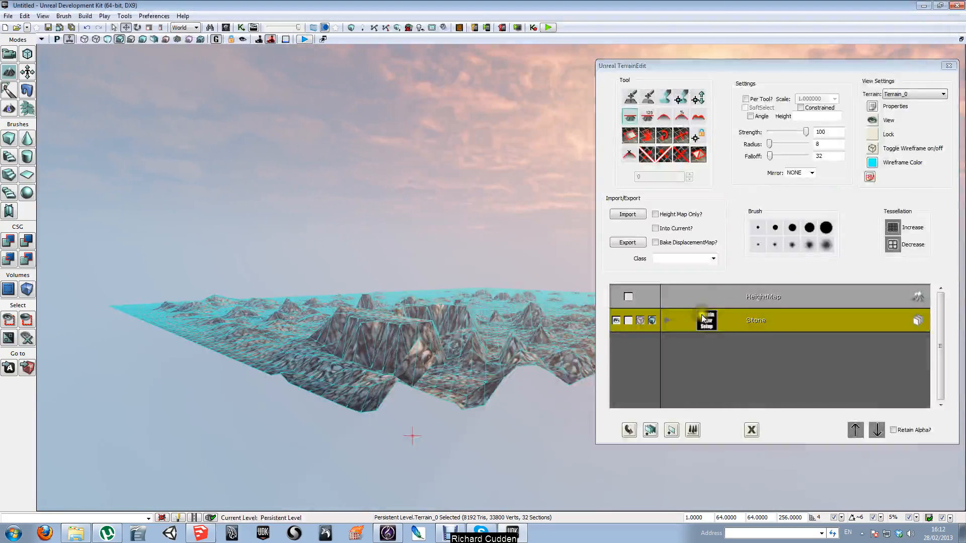
Step: Create a new terrain setup layer named Grass in the Untitled_4 package, below the Stone layer
{"action": "right_click", "coordinate": [697, 341]}
{"action": "left_click", "coordinate": [710, 345]}
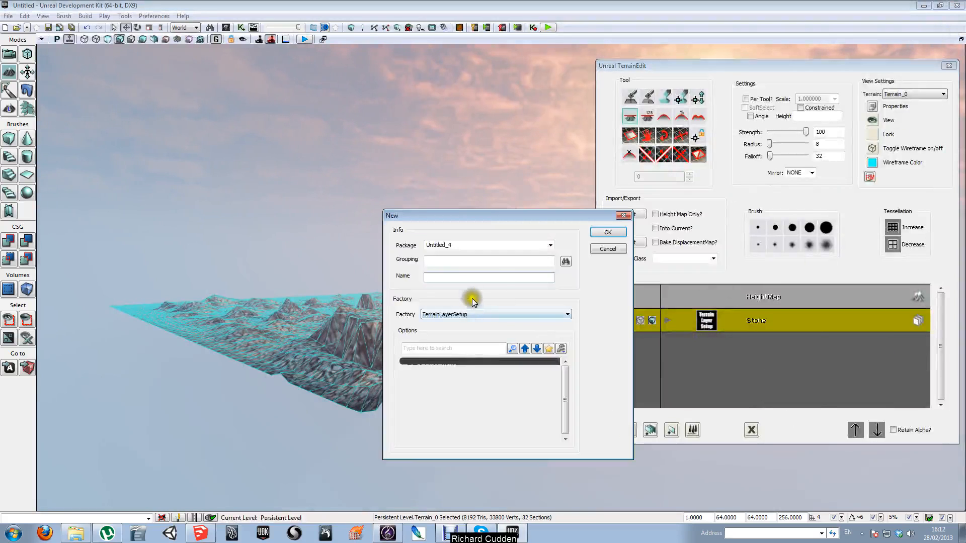
{"action": "type", "text": "Grass"}
{"action": "key", "text": "Return"}
{"action": "left_click", "coordinate": [883, 368]}
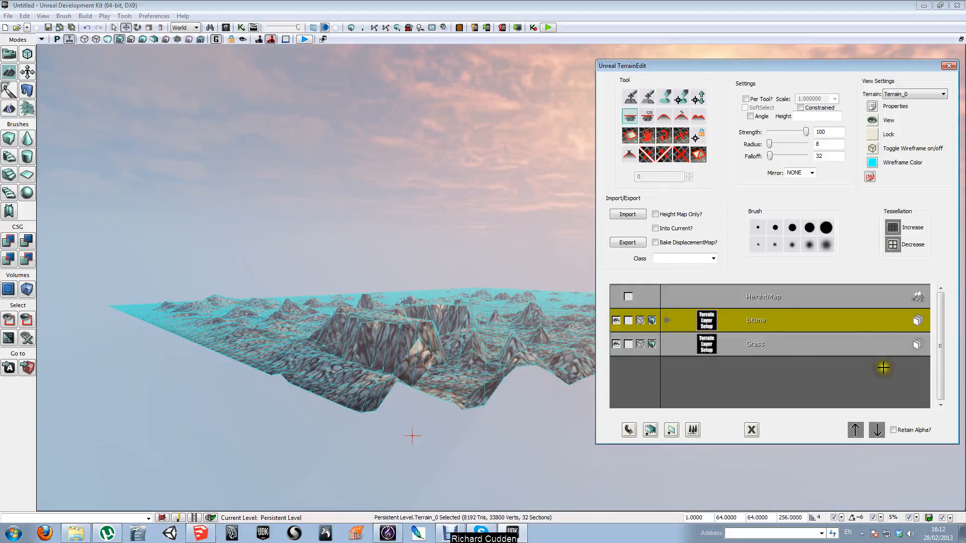
Step: Create a new terrain material named Grass1 in the Untitled_4 package for the Grass layer
{"action": "right_click", "coordinate": [769, 348]}
{"action": "left_click", "coordinate": [801, 283]}
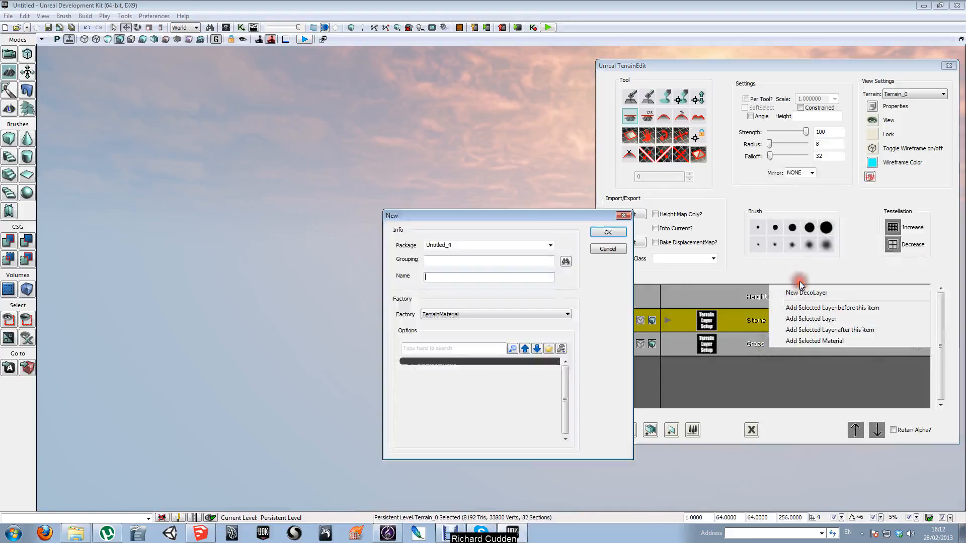
{"action": "type", "text": "Gra"}
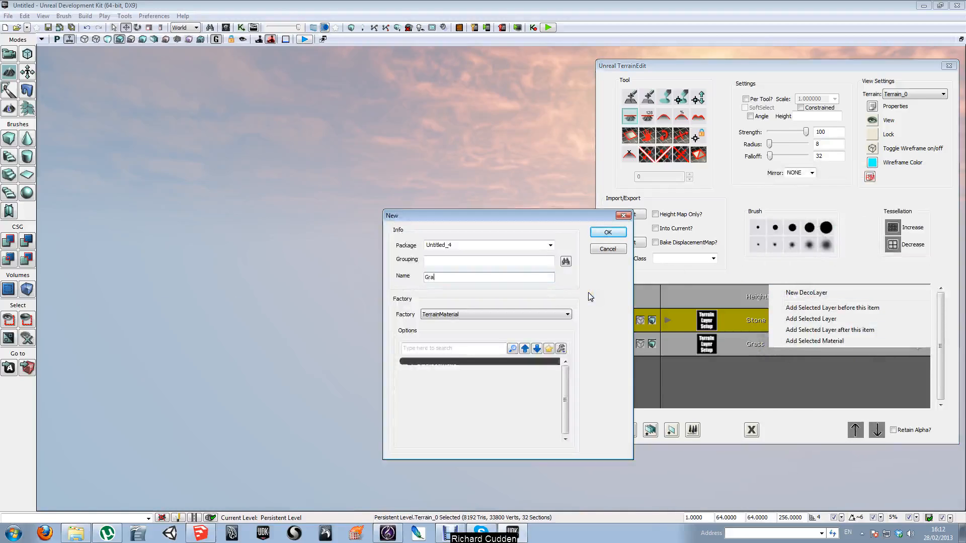
{"action": "type", "text": "ss"}
{"action": "key", "text": "Return"}
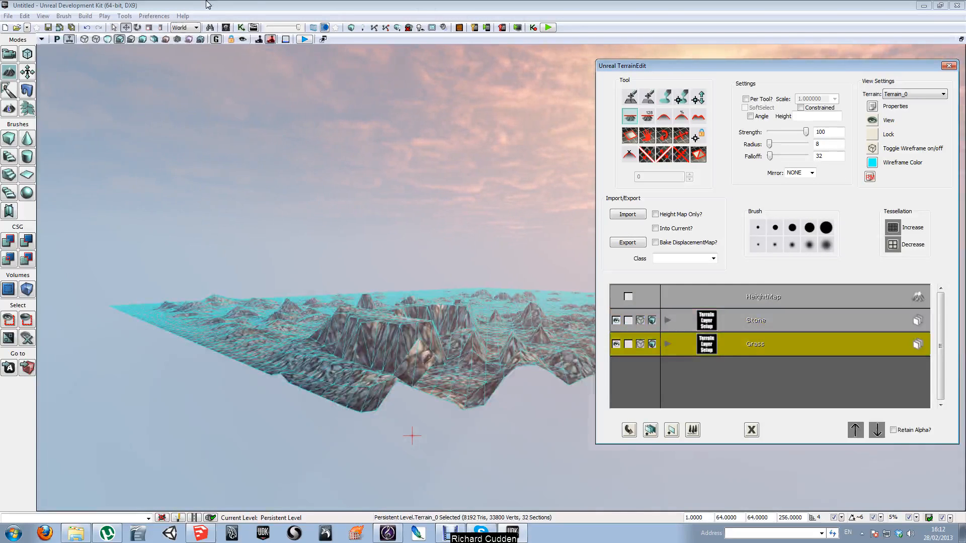
Step: Open the Grass1 terrain material's properties from the Content Browser and search all assets of type Materials for "grass"
{"action": "left_click", "coordinate": [223, 27]}
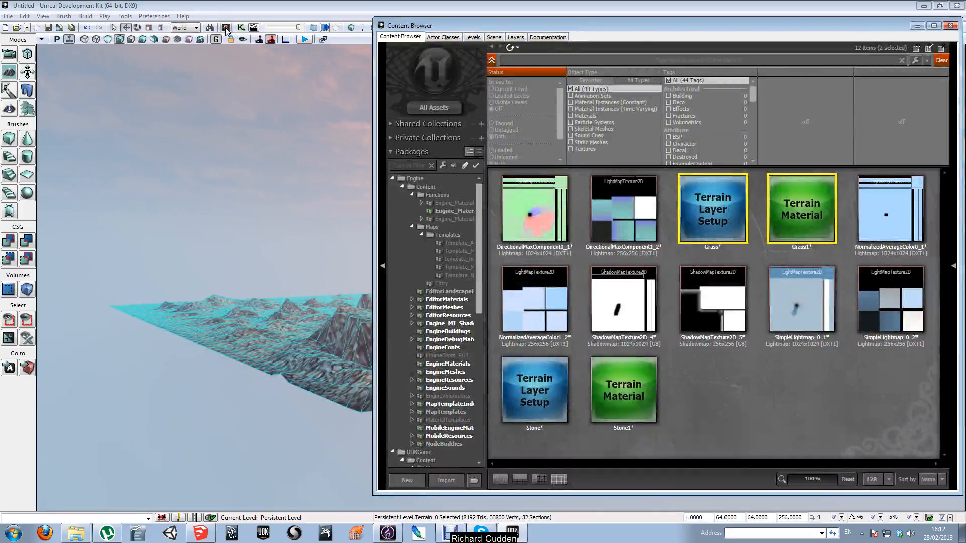
{"action": "double_click", "coordinate": [821, 231]}
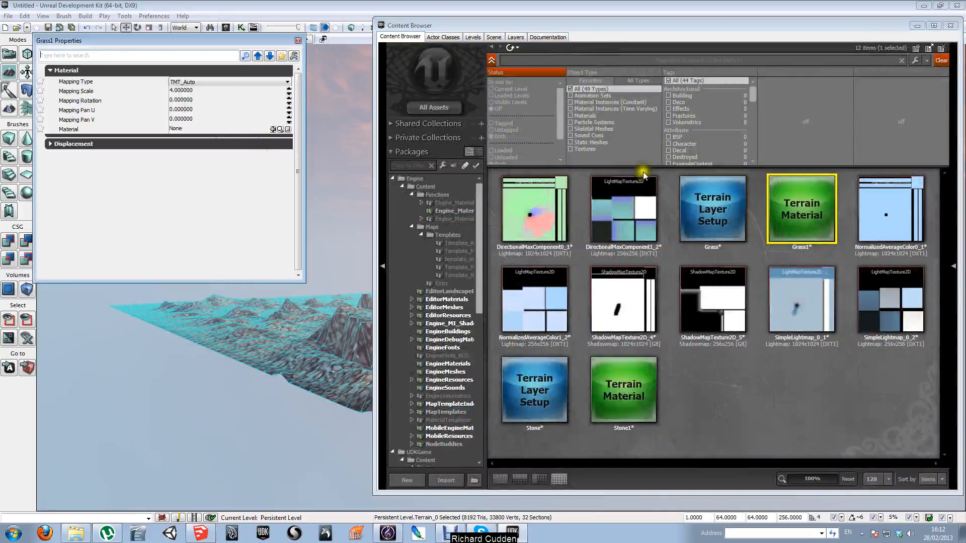
{"action": "left_click", "coordinate": [571, 116]}
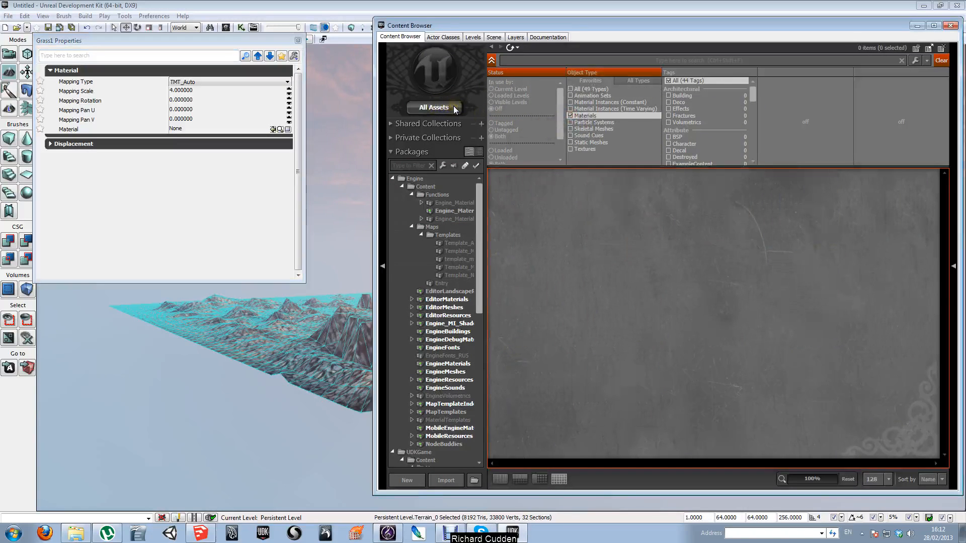
{"action": "left_click", "coordinate": [454, 107]}
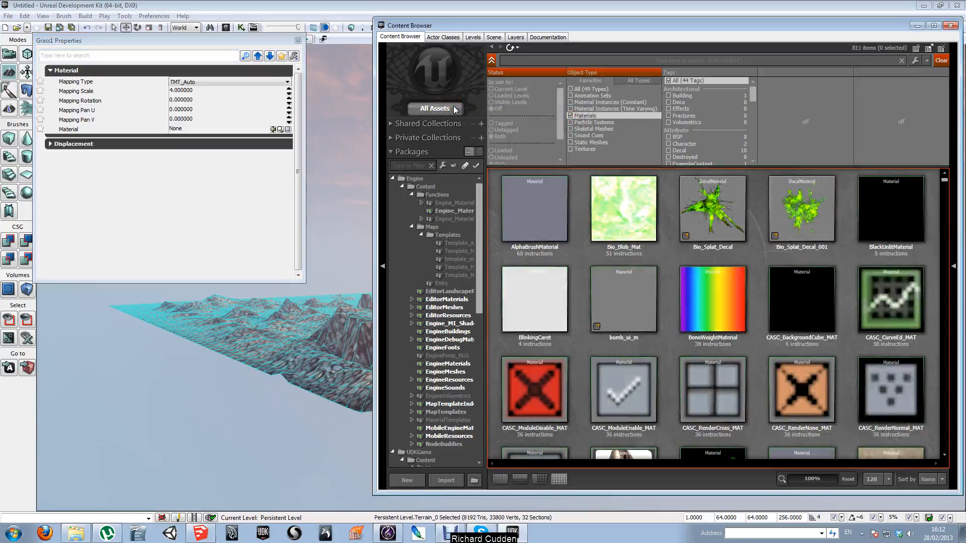
{"action": "left_click", "coordinate": [563, 60]}
{"action": "type", "text": "m"}
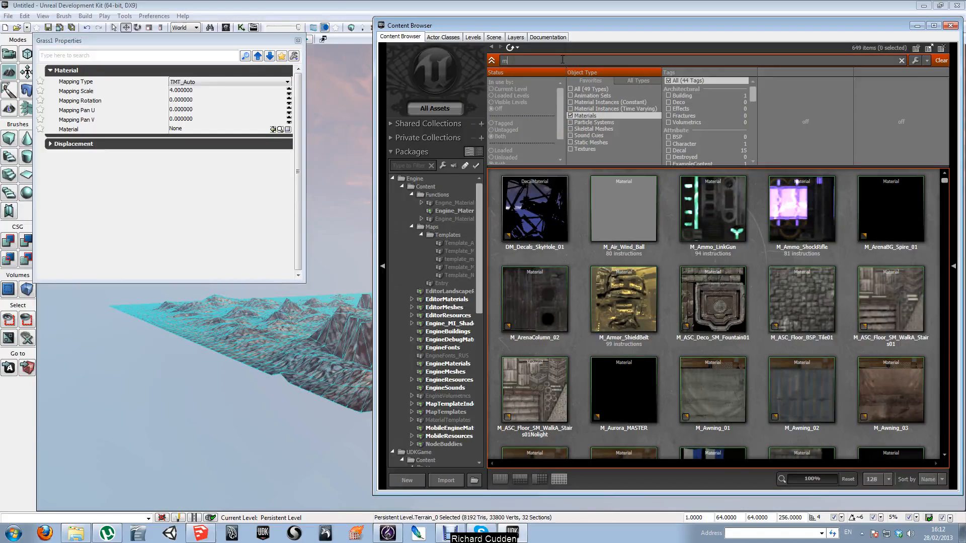
{"action": "key", "text": "BackSpace"}
{"action": "type", "text": "grass"}
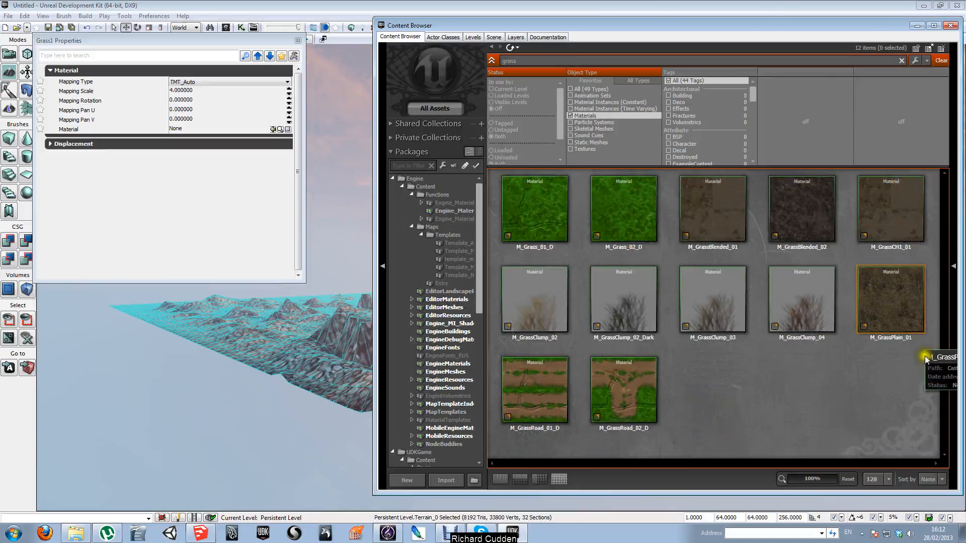
Step: Assign the M_GrassPlain_01 material to the Grass1 terrain material, and close its properties and the Content Browser
{"action": "left_click", "coordinate": [896, 320]}
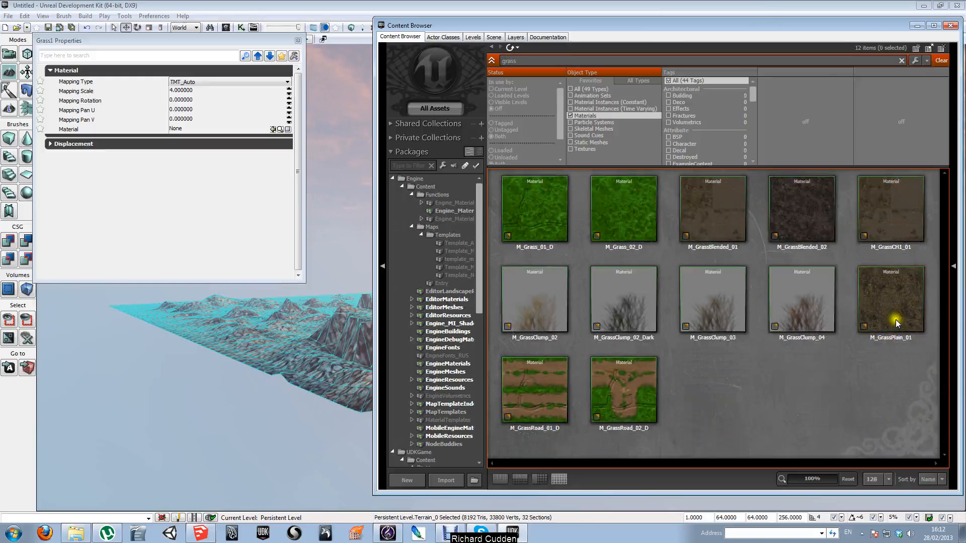
{"action": "left_click", "coordinate": [270, 131]}
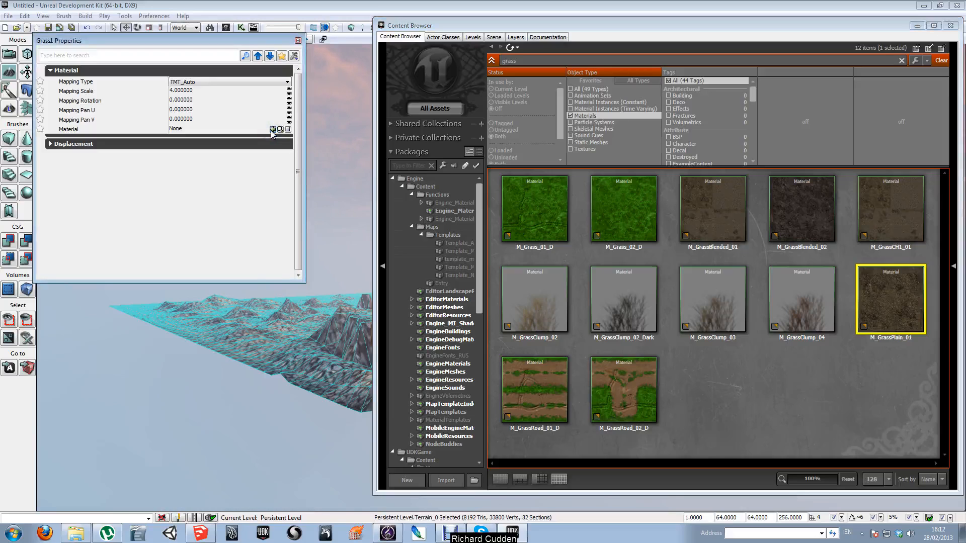
{"action": "left_click", "coordinate": [271, 129]}
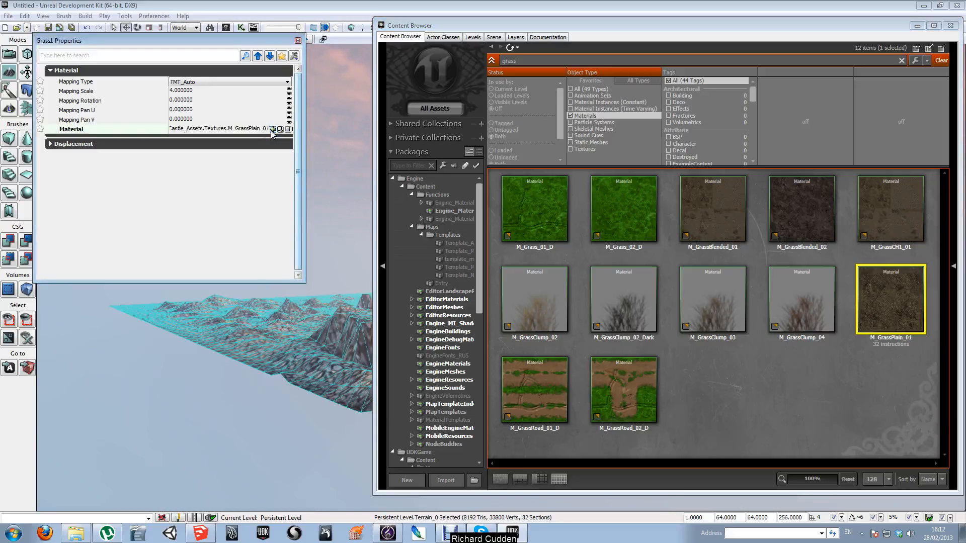
{"action": "left_click", "coordinate": [298, 42]}
{"action": "left_click", "coordinate": [949, 26]}
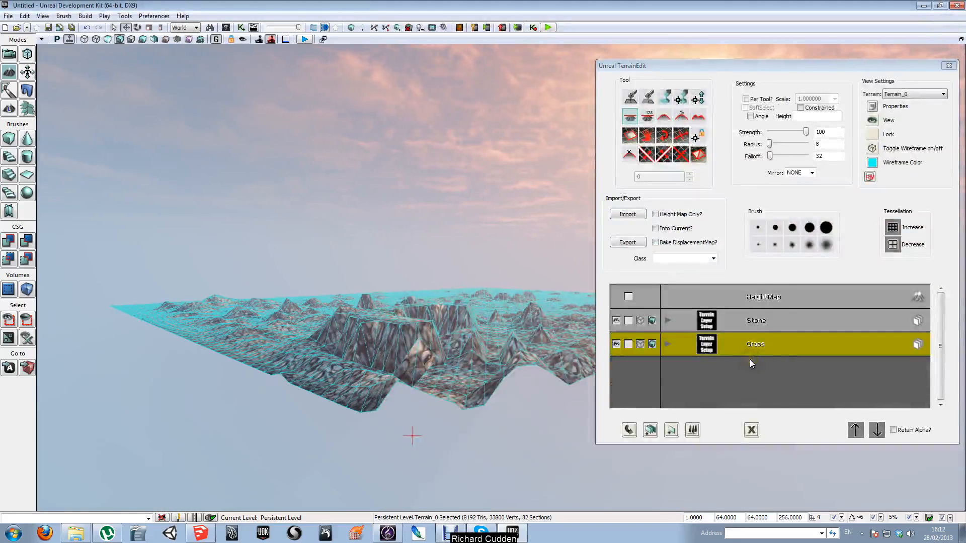
Step: Create a new terrain setup layer named Grass2 in the Untitled_4 package, below the Grass layer
{"action": "right_click", "coordinate": [749, 360]}
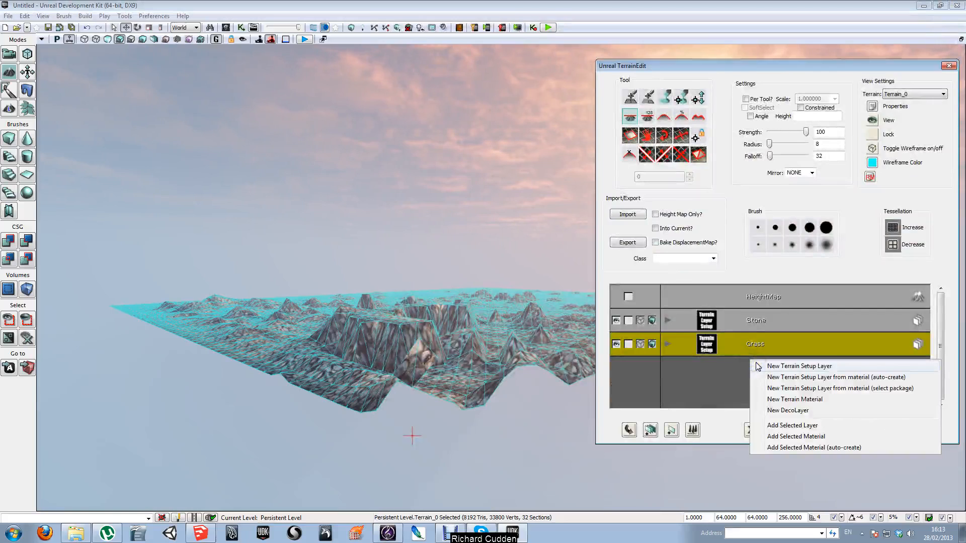
{"action": "left_click", "coordinate": [759, 366]}
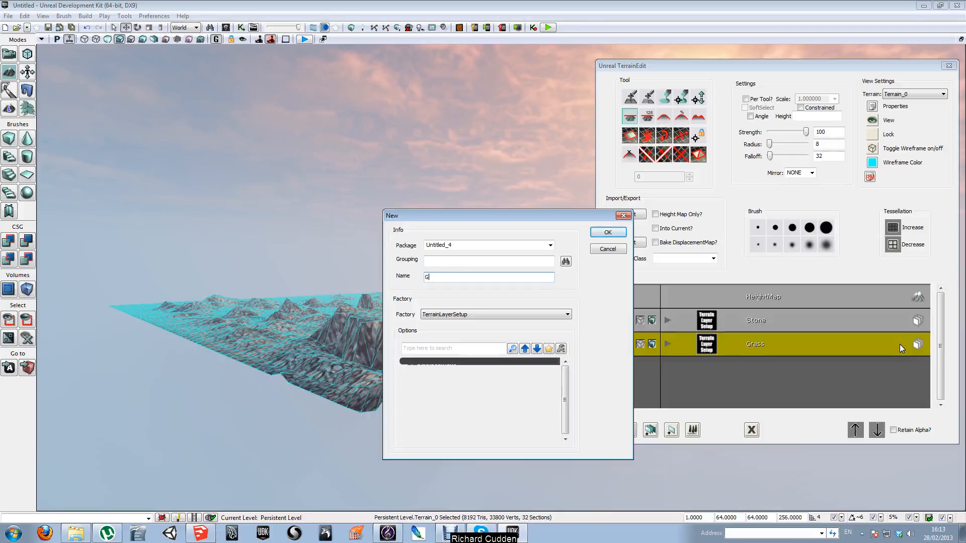
{"action": "key", "text": "Return"}
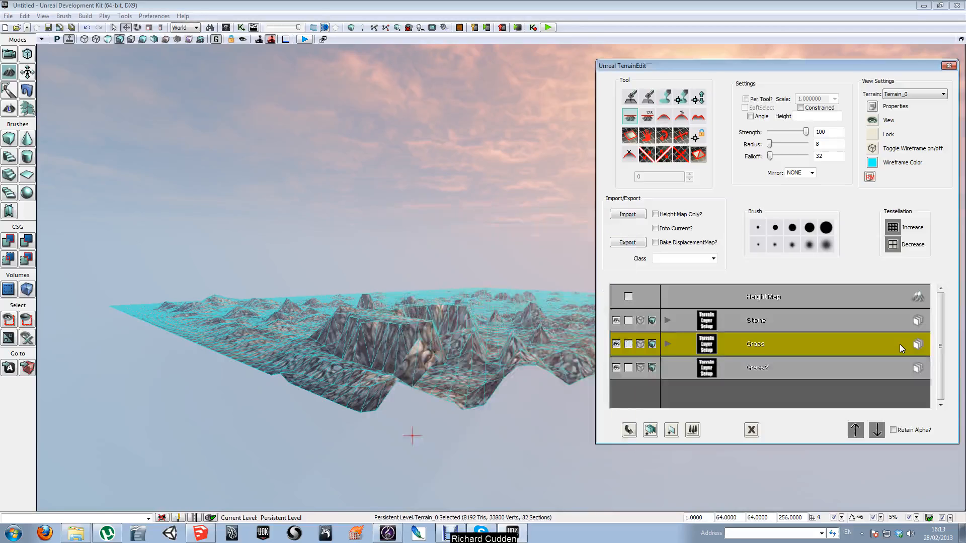
Step: Create a new terrain material named Grass3 in the Untitled_4 package for the Grass2 layer
{"action": "left_click", "coordinate": [771, 367]}
{"action": "right_click", "coordinate": [770, 367]}
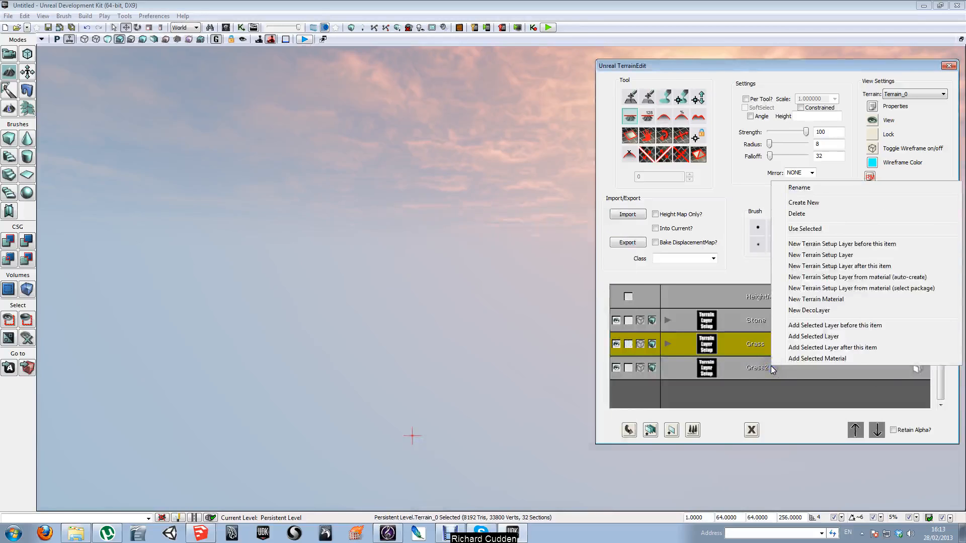
{"action": "left_click", "coordinate": [804, 301]}
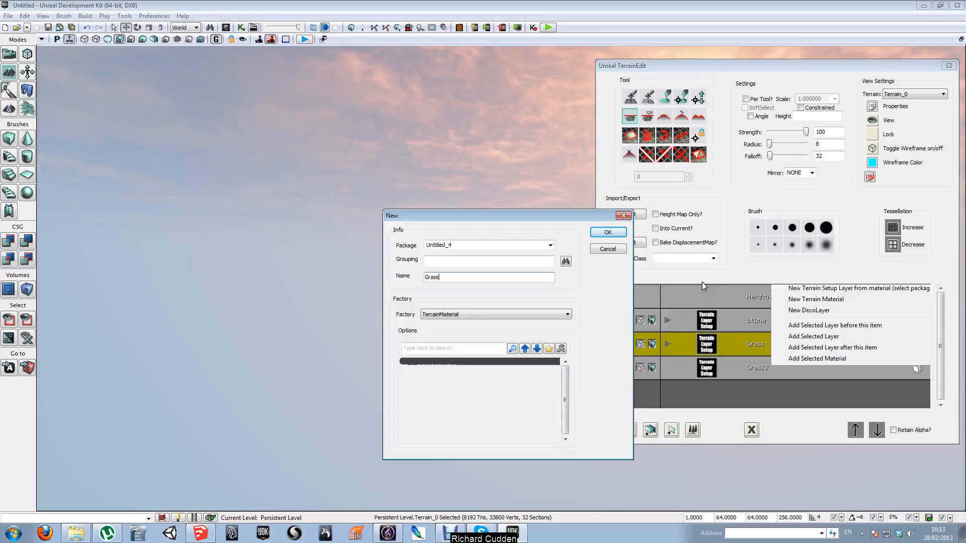
{"action": "key", "text": "Return"}
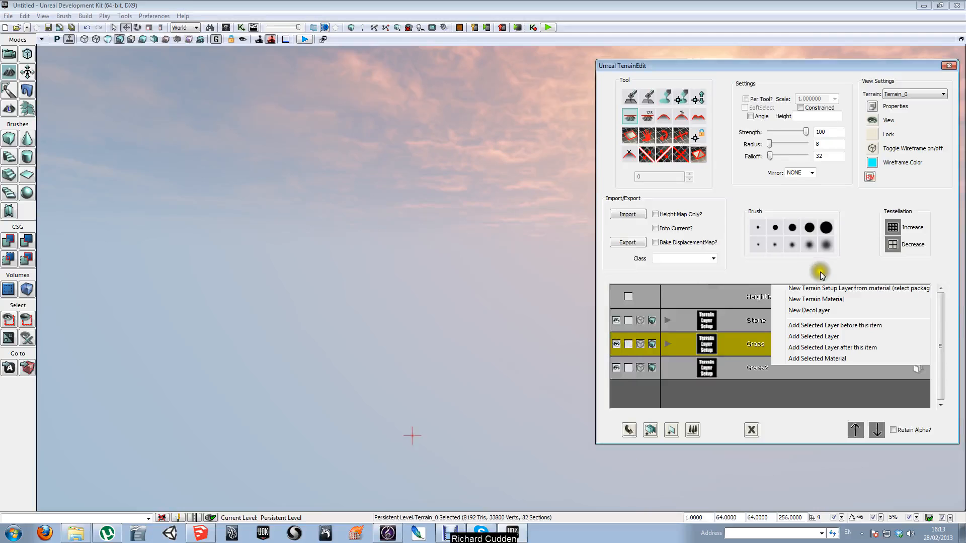
{"action": "left_click", "coordinate": [790, 273]}
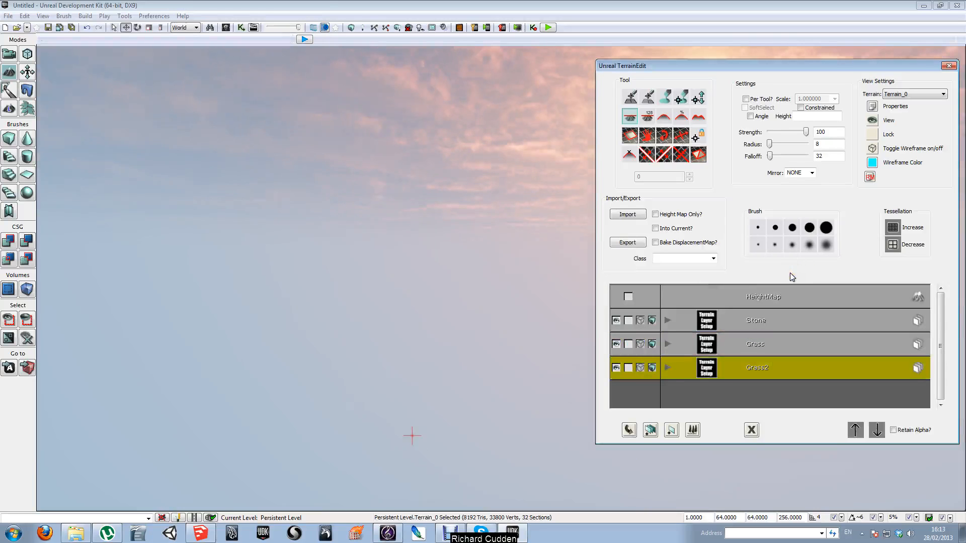
Step: Open the Grass3 terrain material's properties from the Content Browser and search all assets of type Materials for "grass"
{"action": "left_click", "coordinate": [225, 27]}
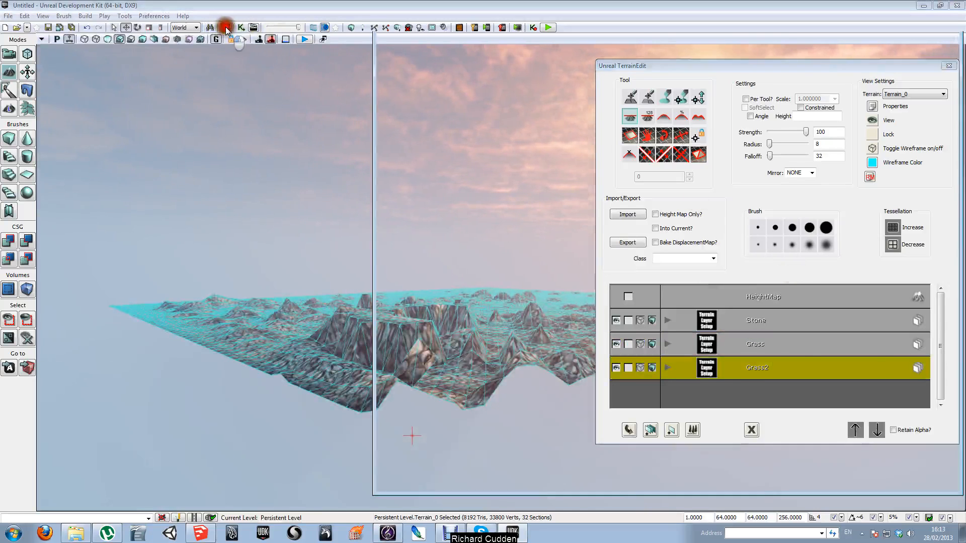
{"action": "double_click", "coordinate": [524, 295]}
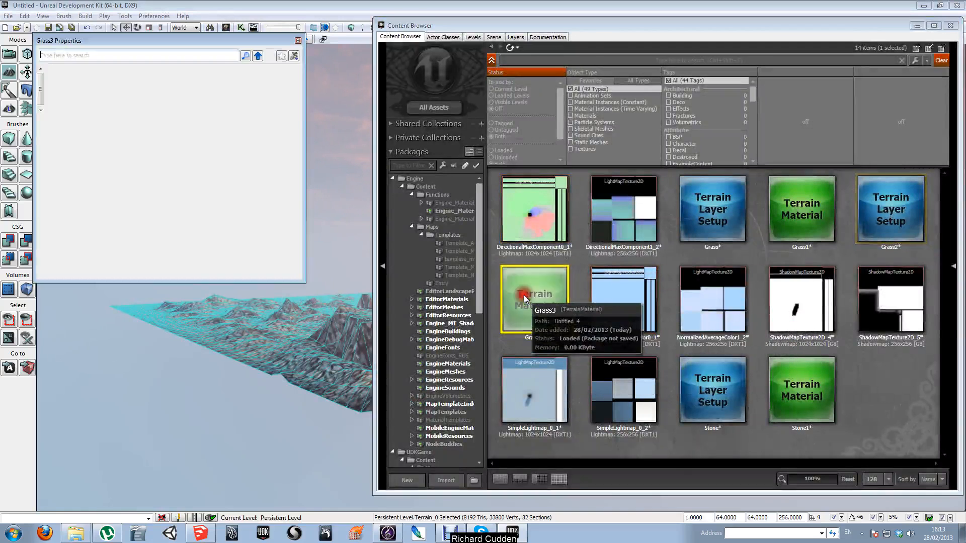
{"action": "left_click", "coordinate": [571, 116]}
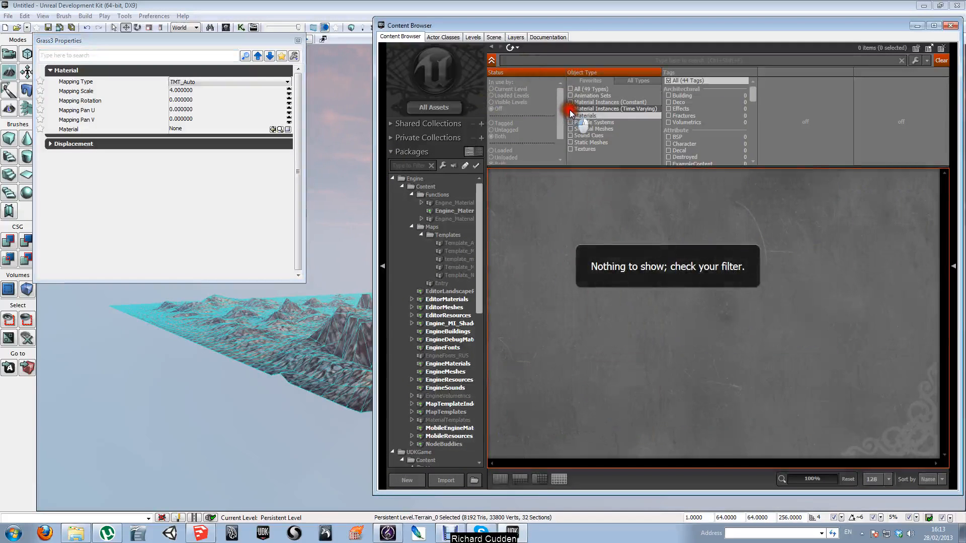
{"action": "left_click", "coordinate": [551, 60]}
{"action": "type", "text": "gra"}
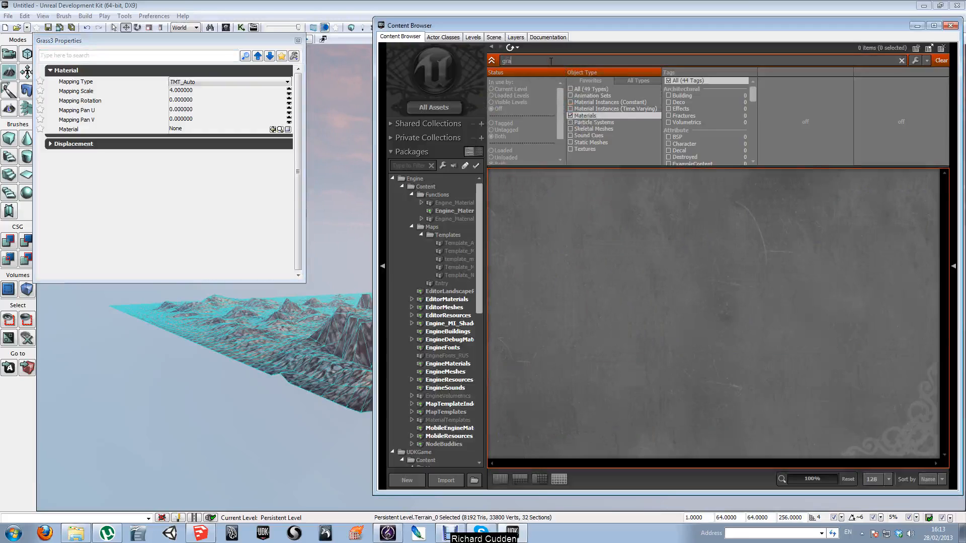
{"action": "type", "text": "ss"}
{"action": "left_click", "coordinate": [437, 107]}
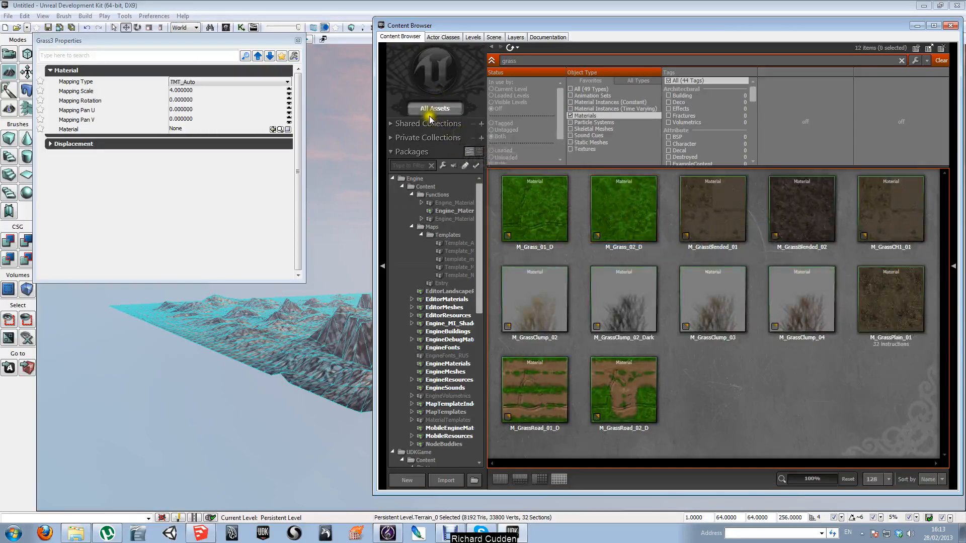
Step: Assign the M_Grass_02_D material to the Grass3 terrain material
{"action": "left_click", "coordinate": [623, 220]}
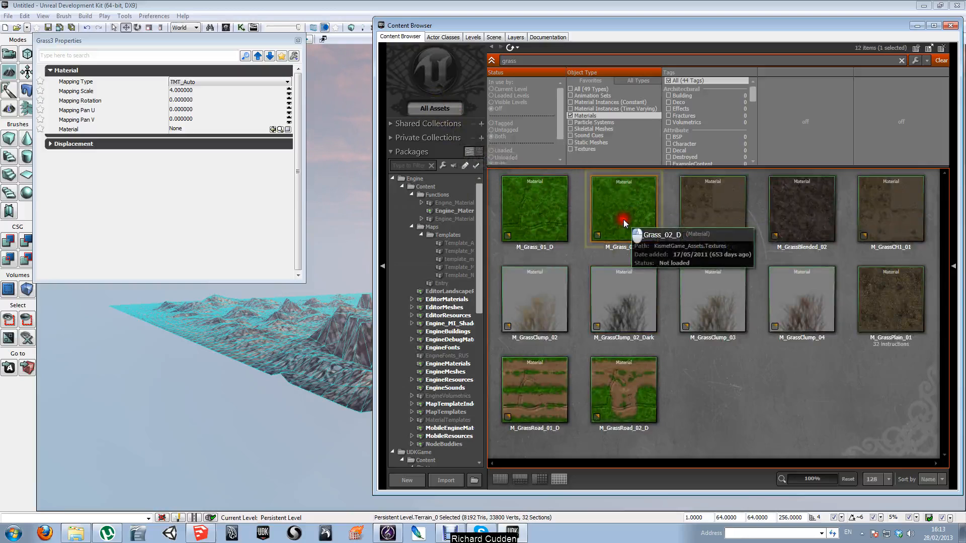
{"action": "left_click", "coordinate": [275, 130]}
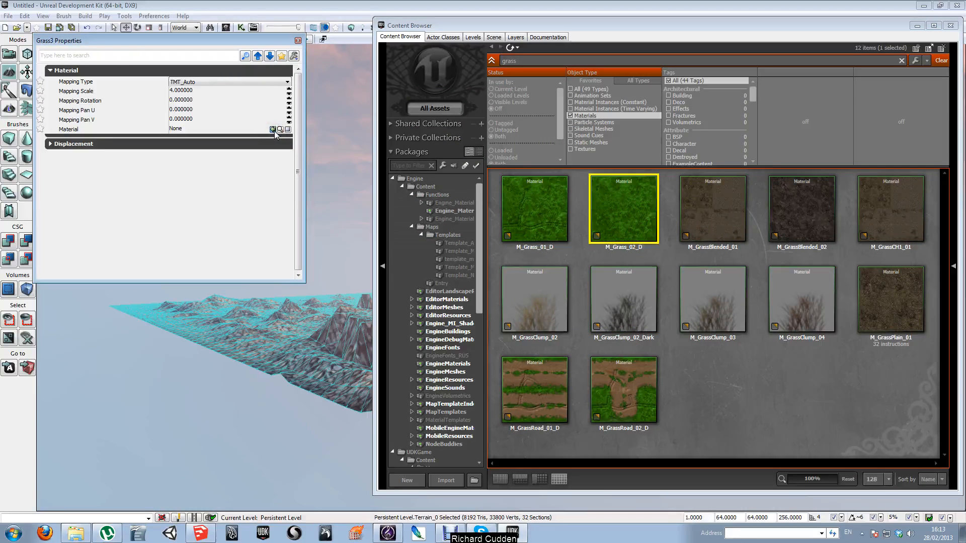
{"action": "left_click", "coordinate": [274, 131]}
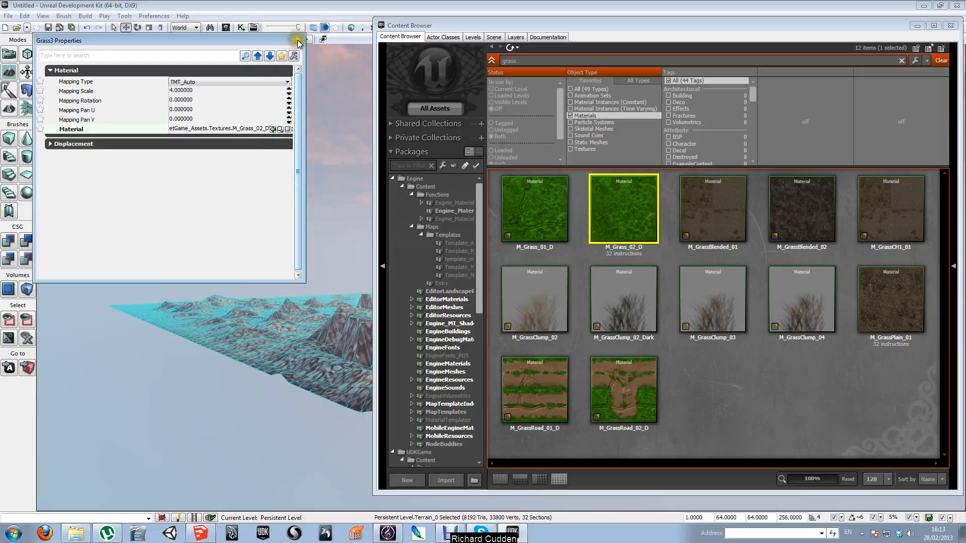
Step: Create a new terrain setup layer named Paving in the Untitled_4 package, below the Grass2 layer
{"action": "left_click", "coordinate": [299, 40]}
{"action": "left_click", "coordinate": [951, 25]}
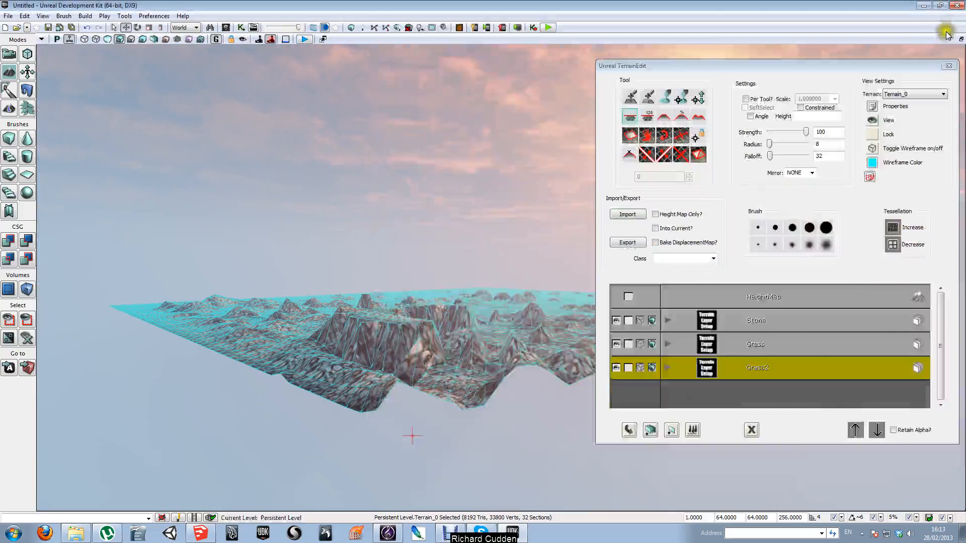
{"action": "right_click", "coordinate": [683, 394]}
{"action": "left_click", "coordinate": [697, 400]}
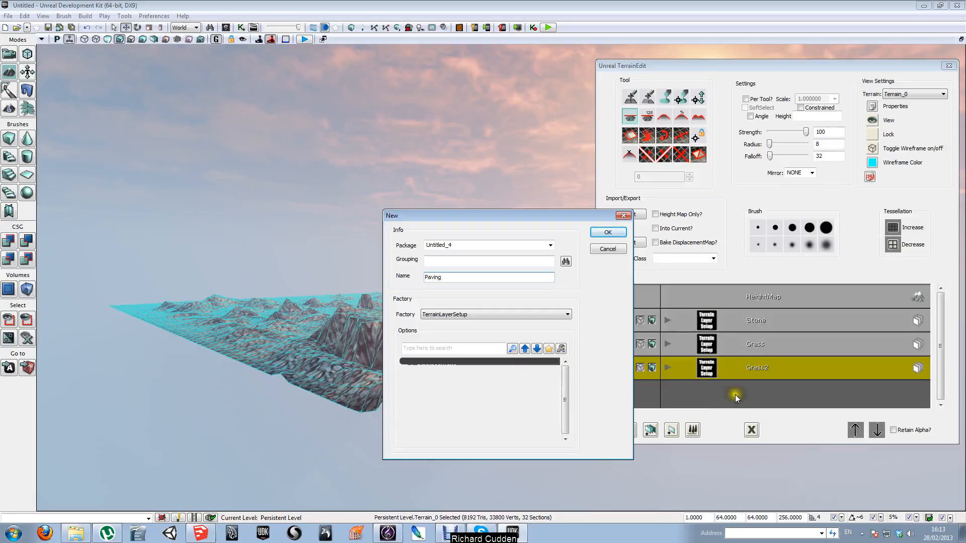
{"action": "left_click", "coordinate": [608, 232]}
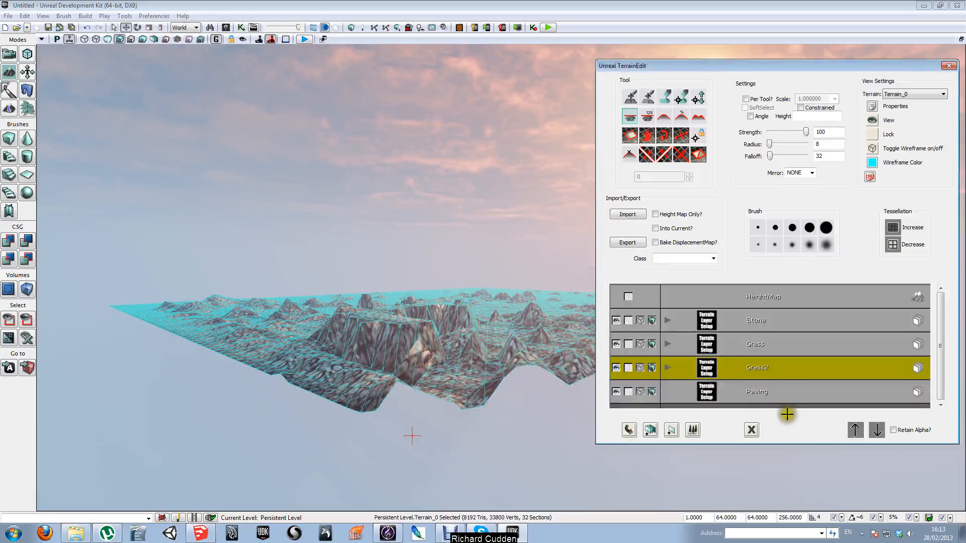
Step: Create a new terrain material named Paving1 in the Untitled_4 package for the Paving layer
{"action": "right_click", "coordinate": [775, 397]}
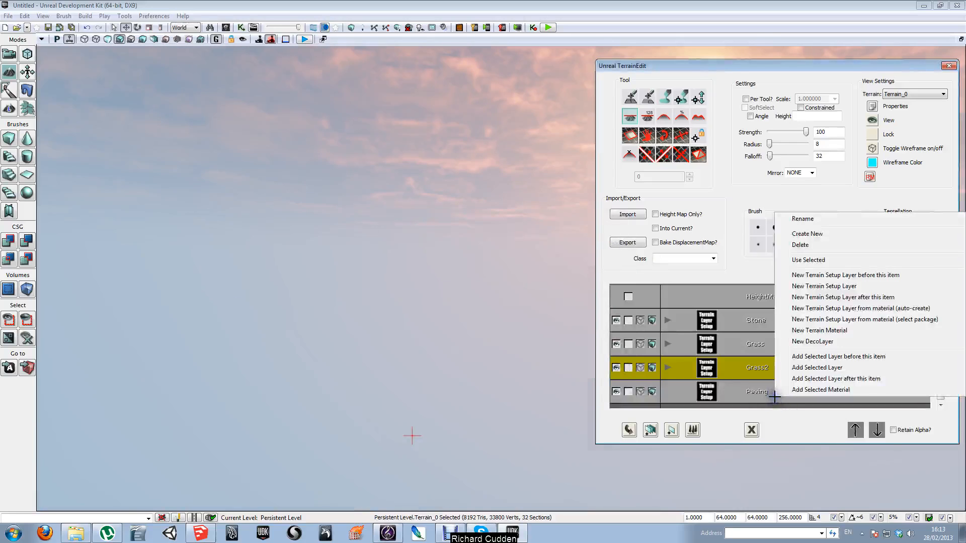
{"action": "left_click", "coordinate": [804, 331]}
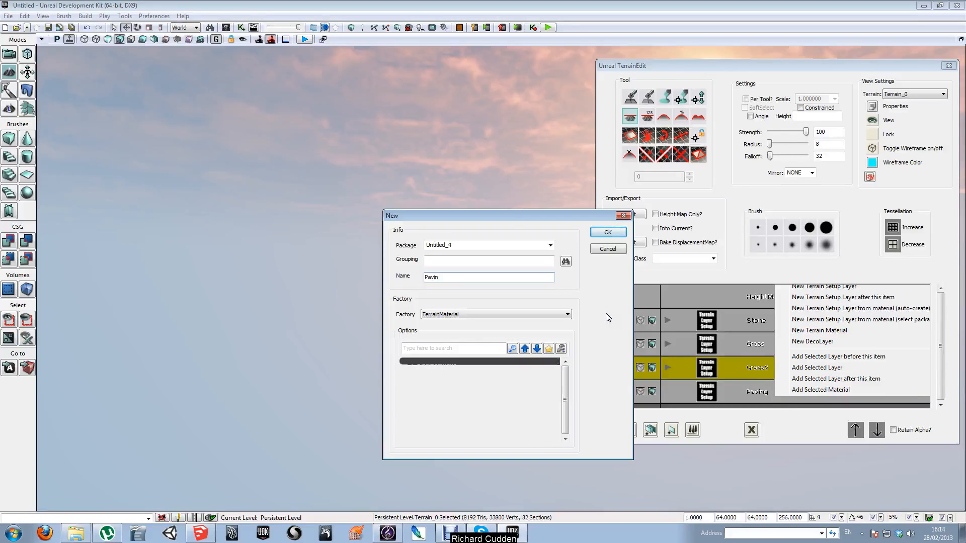
{"action": "key", "text": "Return"}
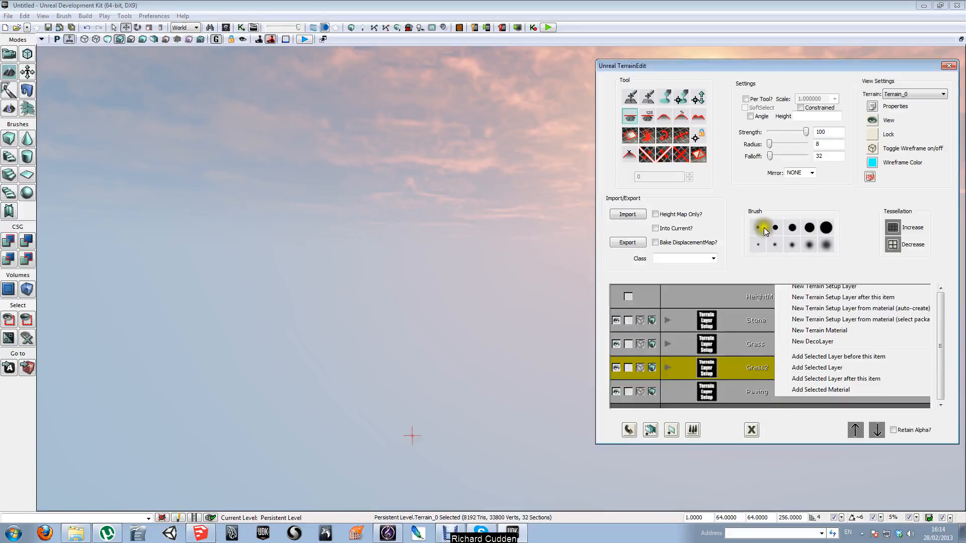
Step: Open the Paving1 terrain material's properties from the Content Browser and filter the assets to Materials
{"action": "left_click", "coordinate": [227, 28]}
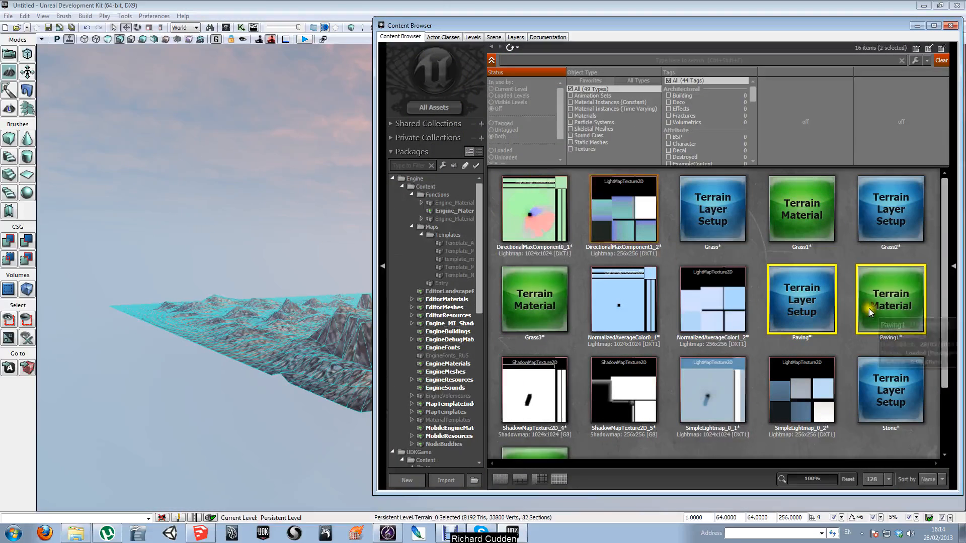
{"action": "left_click", "coordinate": [907, 320]}
{"action": "double_click", "coordinate": [907, 320]}
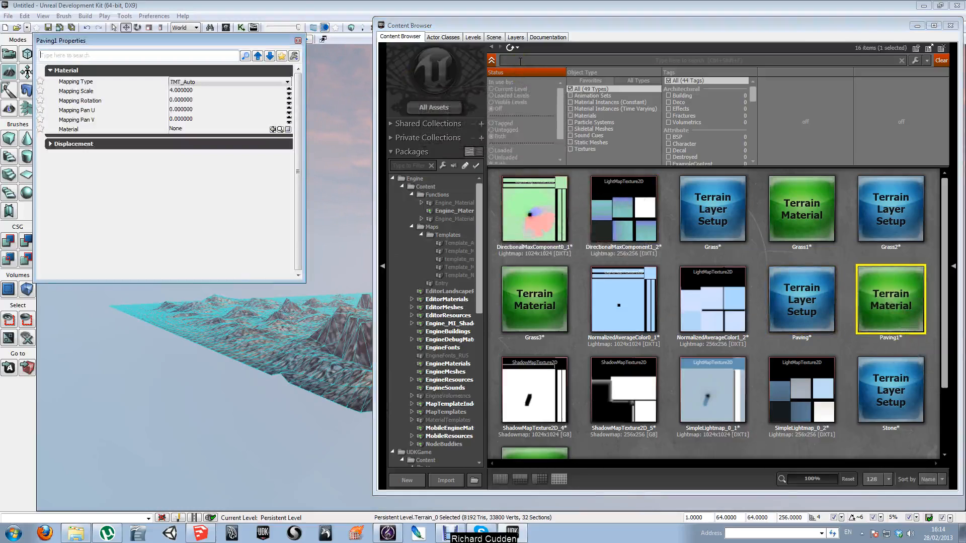
{"action": "left_click", "coordinate": [570, 115]}
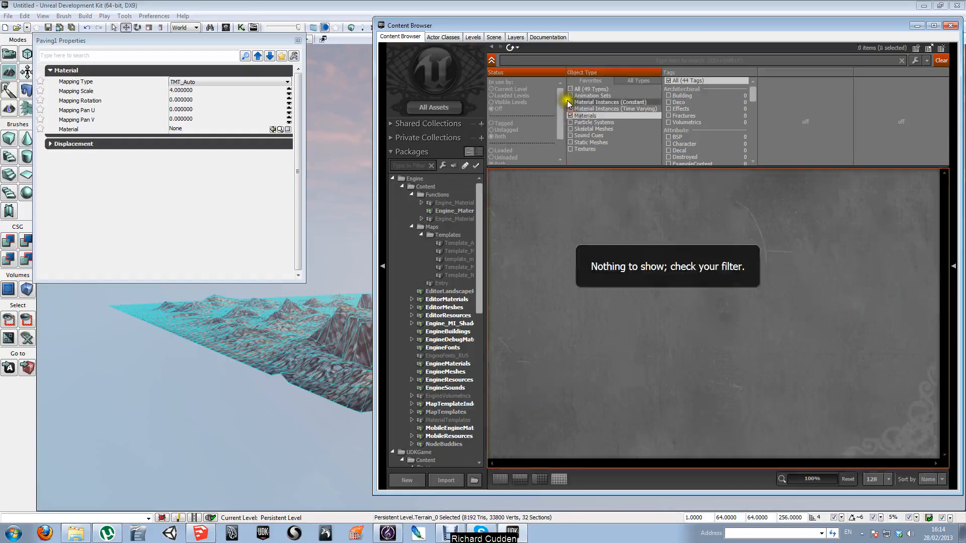
Step: Search all assets for materials matching "M_floo" and broaden the search to "M_"
{"action": "left_click", "coordinate": [526, 60]}
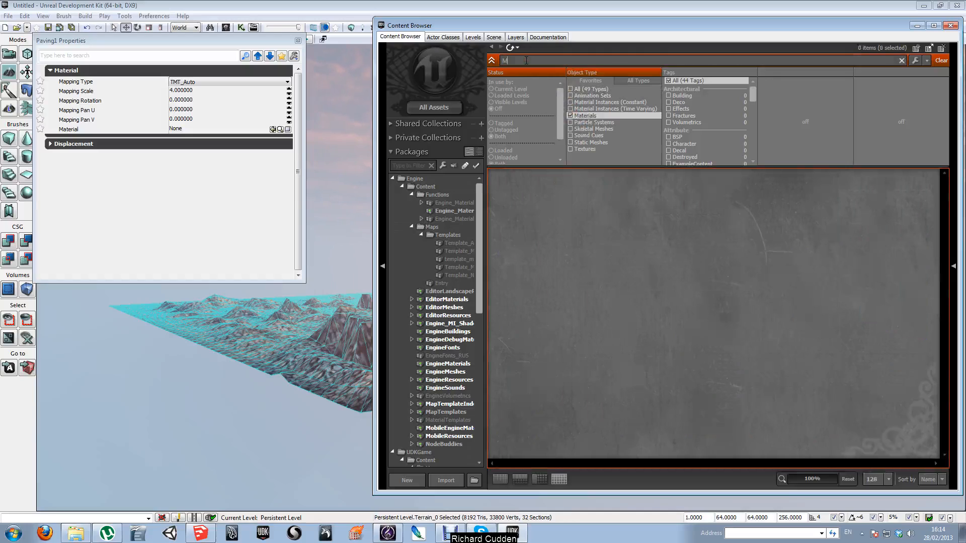
{"action": "type", "text": "M"}
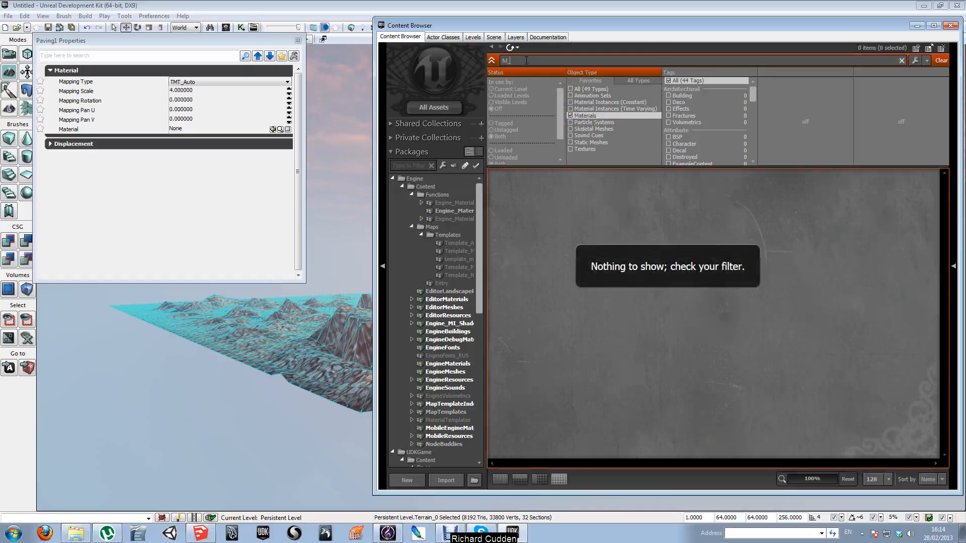
{"action": "type", "text": "_floo"}
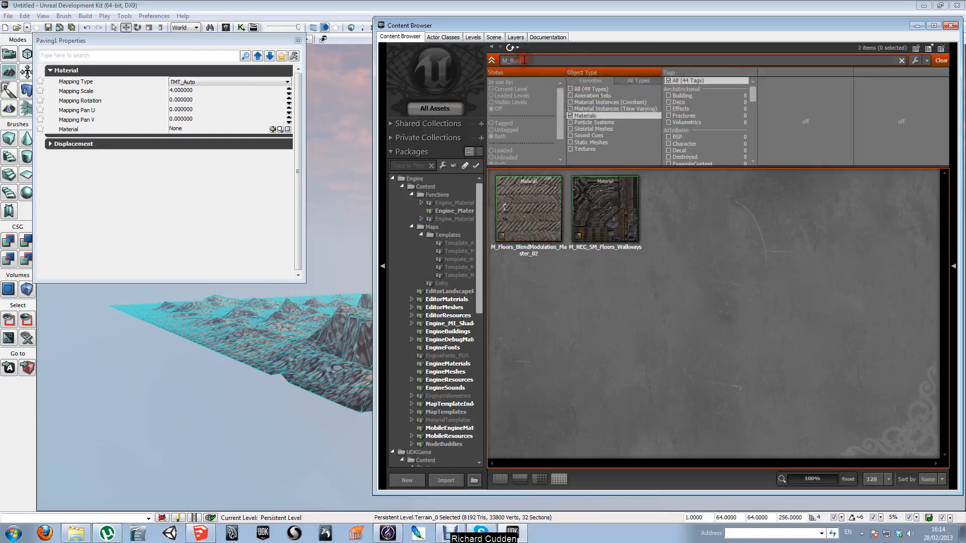
{"action": "key", "text": "BackSpace"}
{"action": "key", "text": "BackSpace"}
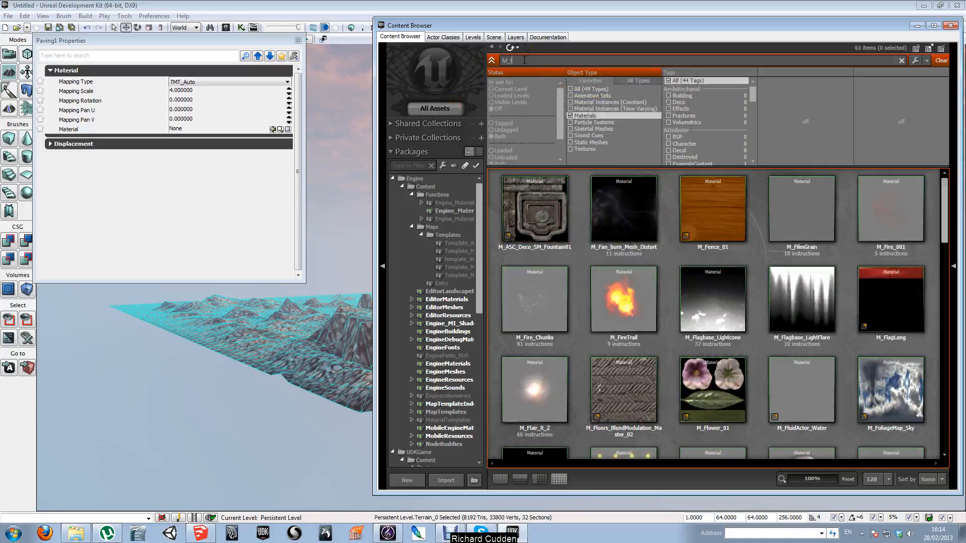
{"action": "key", "text": "BackSpace"}
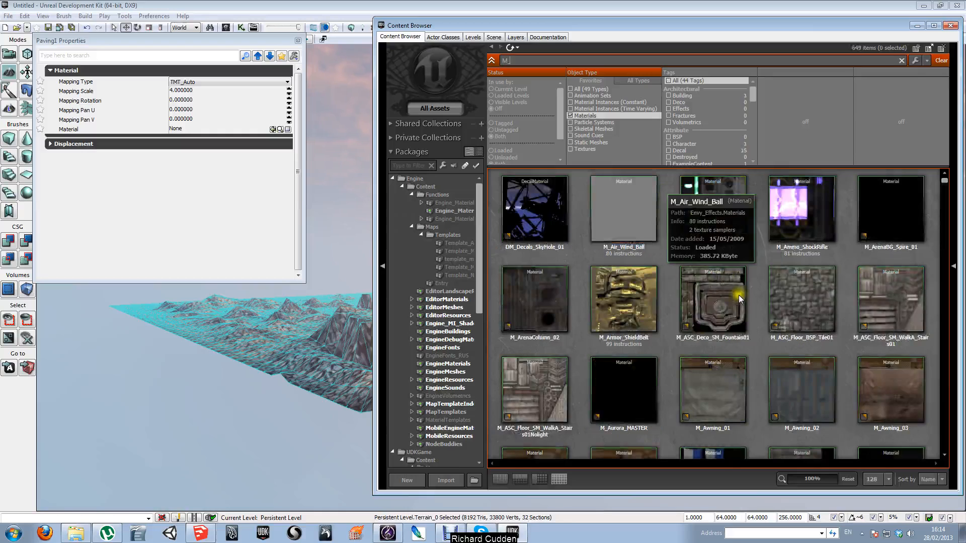
Step: Assign the M_BlockFloor_05 material to the Paving1 terrain material and return to the terrain editor
{"action": "scroll", "coordinate": [894, 391], "scroll_direction": "down", "scroll_amount": 2}
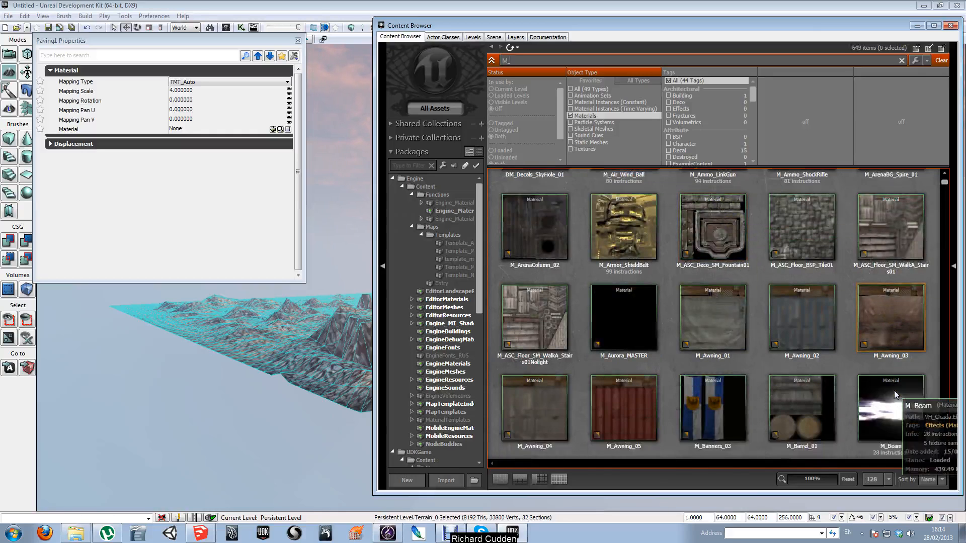
{"action": "scroll", "coordinate": [895, 390], "scroll_direction": "down", "scroll_amount": 6}
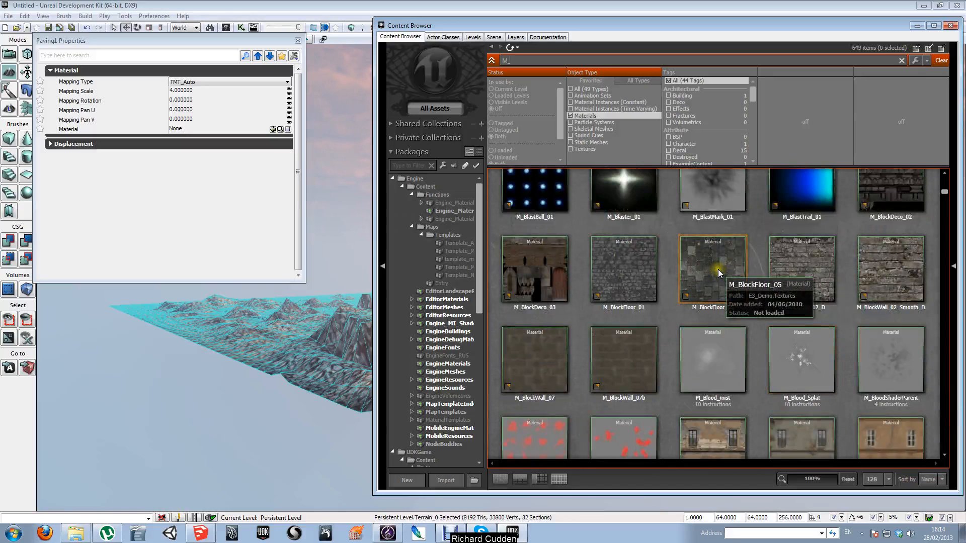
{"action": "left_click", "coordinate": [721, 318]}
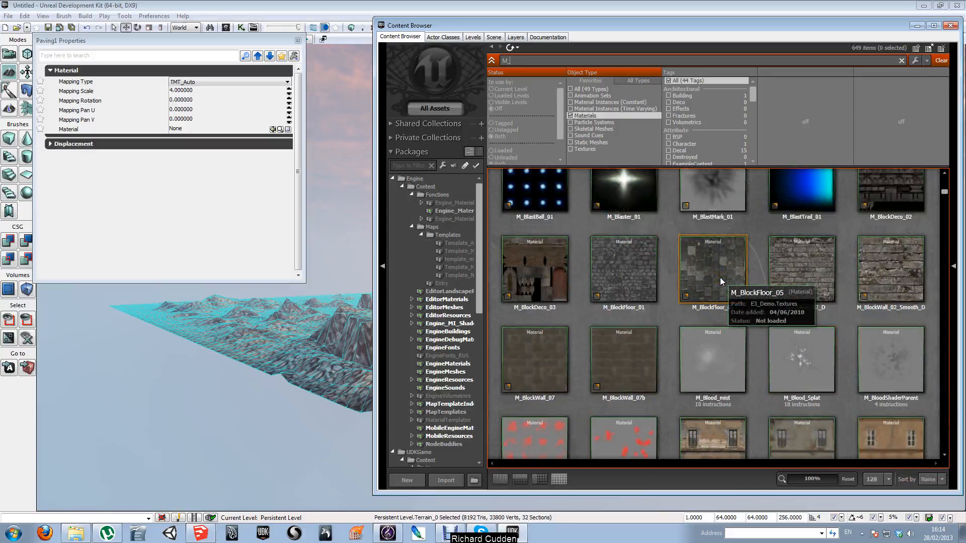
{"action": "left_click", "coordinate": [720, 280]}
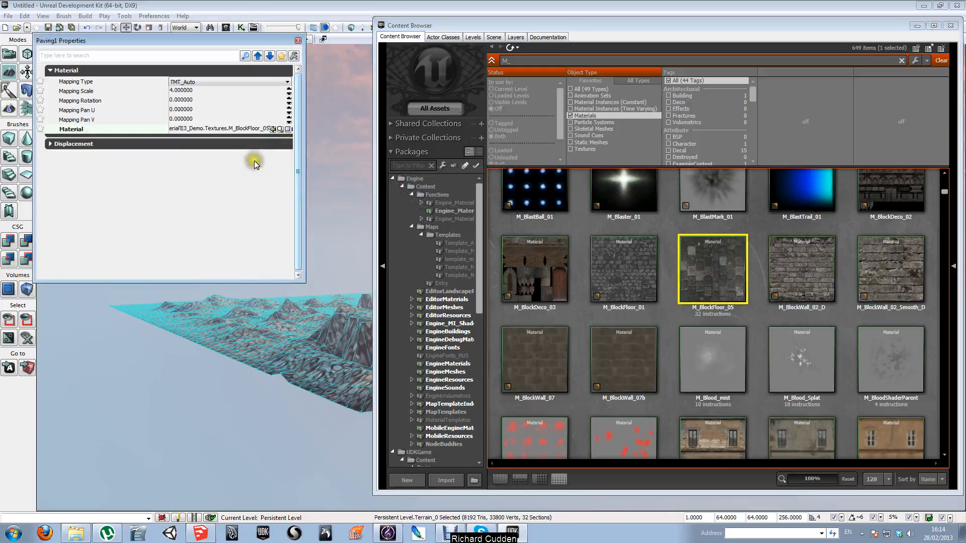
{"action": "left_click", "coordinate": [298, 40]}
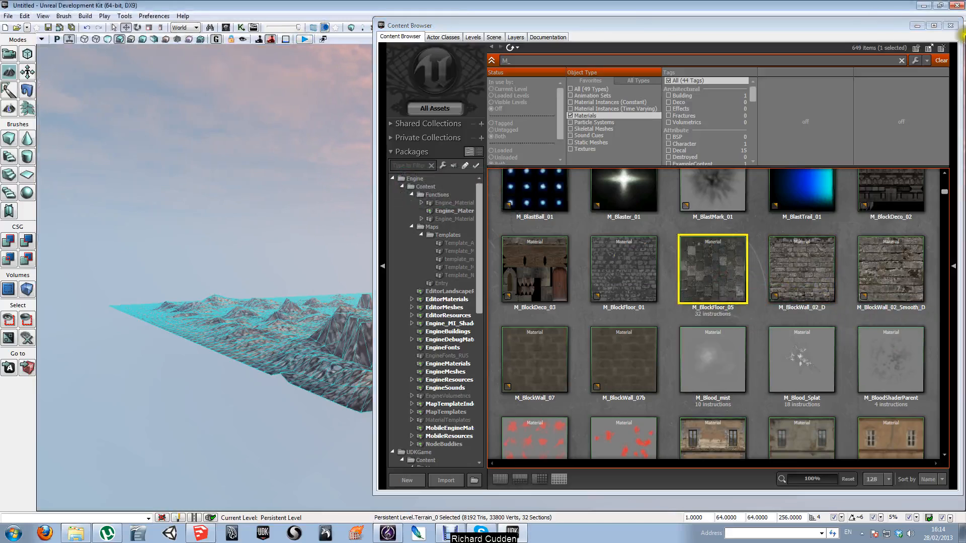
{"action": "left_click", "coordinate": [950, 25]}
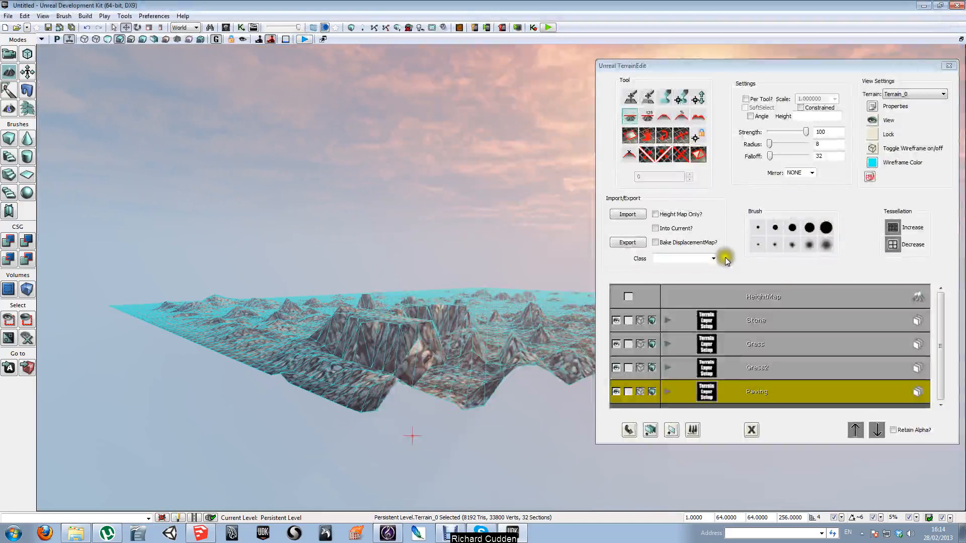
Step: Select the Stone layer and turn off the terrain's wireframe display
{"action": "left_click", "coordinate": [770, 323]}
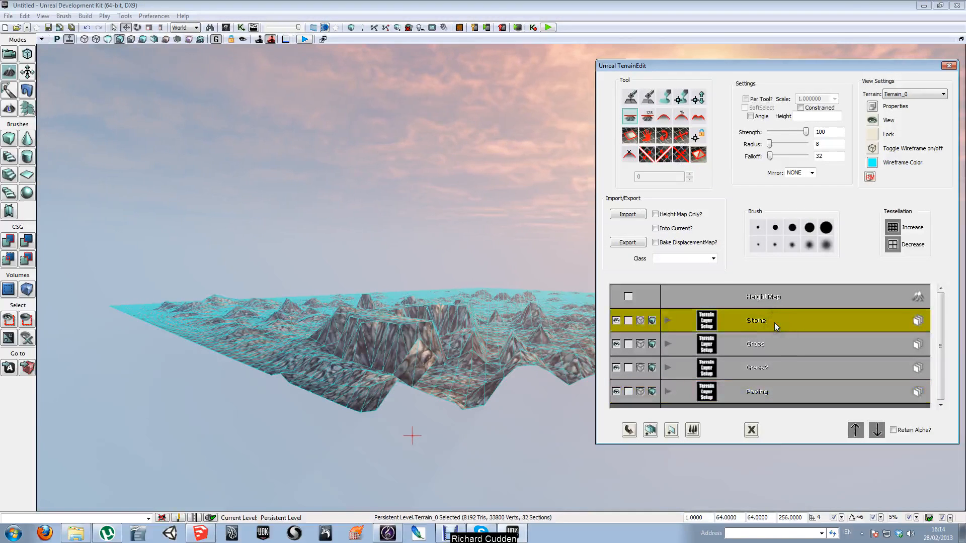
{"action": "left_click", "coordinate": [874, 149]}
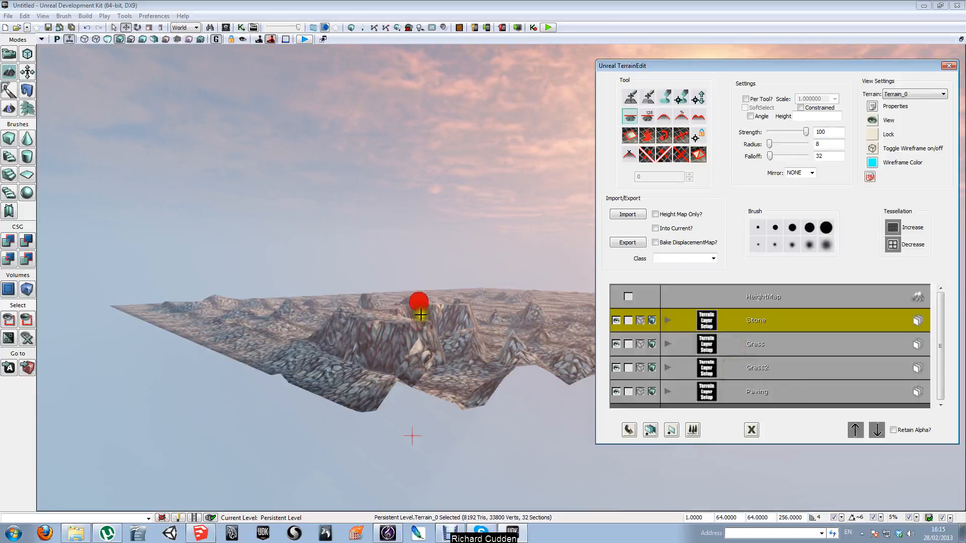
Step: Paint the Grass layer onto the terrain near the large flat-topped hill with the Paint tool
{"action": "mouse_move", "coordinate": [421, 349]}
{"action": "left_mouse_down"}
{"action": "mouse_move", "coordinate": [460, 335]}
{"action": "mouse_move", "coordinate": [428, 345]}
{"action": "left_mouse_up"}
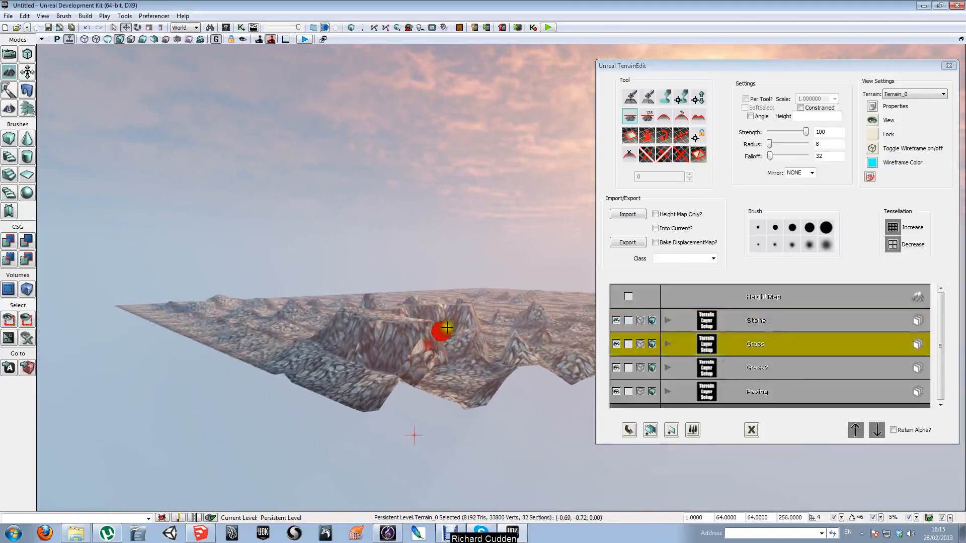
{"action": "left_click_drag", "start_coordinate": [480, 367], "coordinate": [487, 317]}
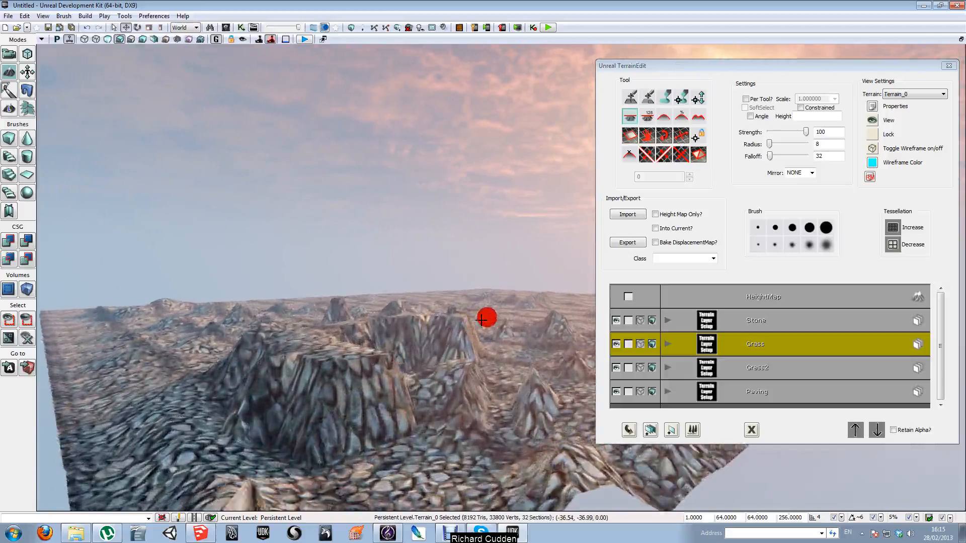
{"action": "left_click", "coordinate": [665, 99]}
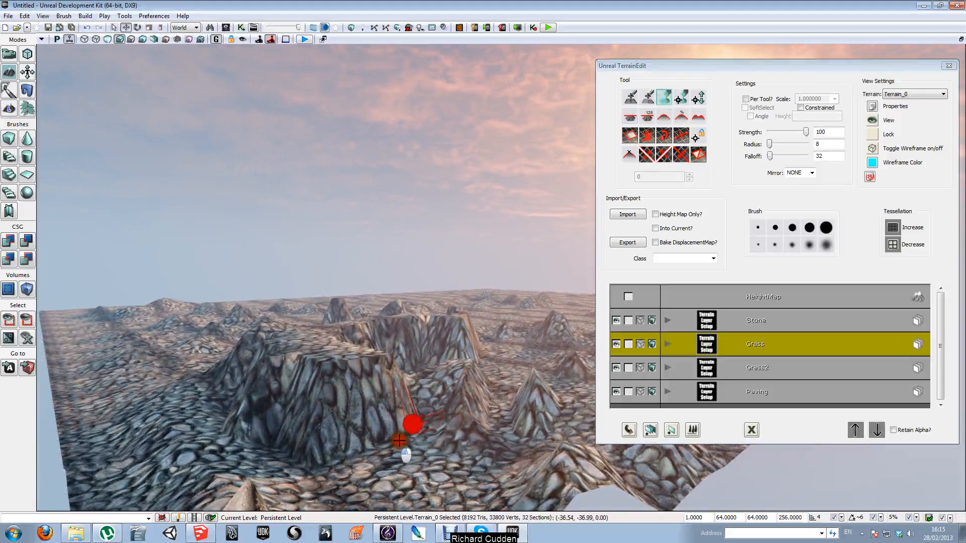